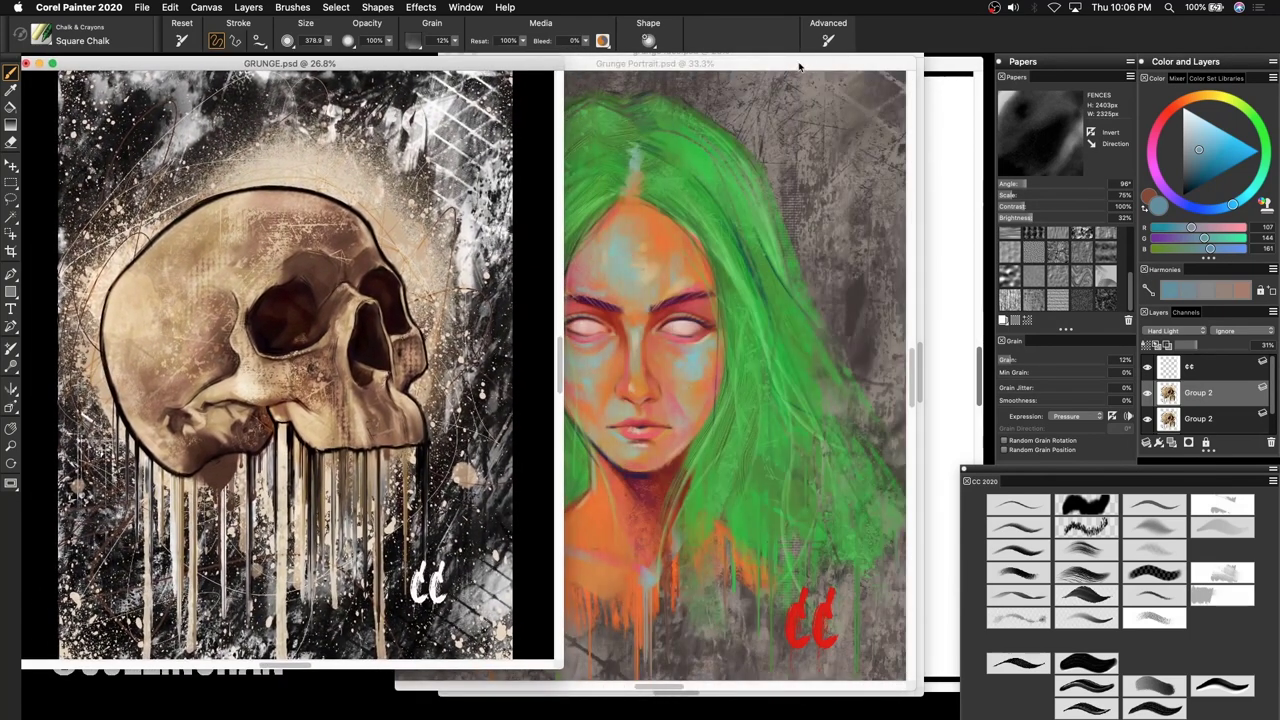
Bring the Grunge Portrait.psd window forward, move it over the skull painting and narrow it to fit the portrait.
mouse_move(799, 66)
left_mouse_down()
mouse_move(839, 61)
mouse_move(781, 58)
left_mouse_up()
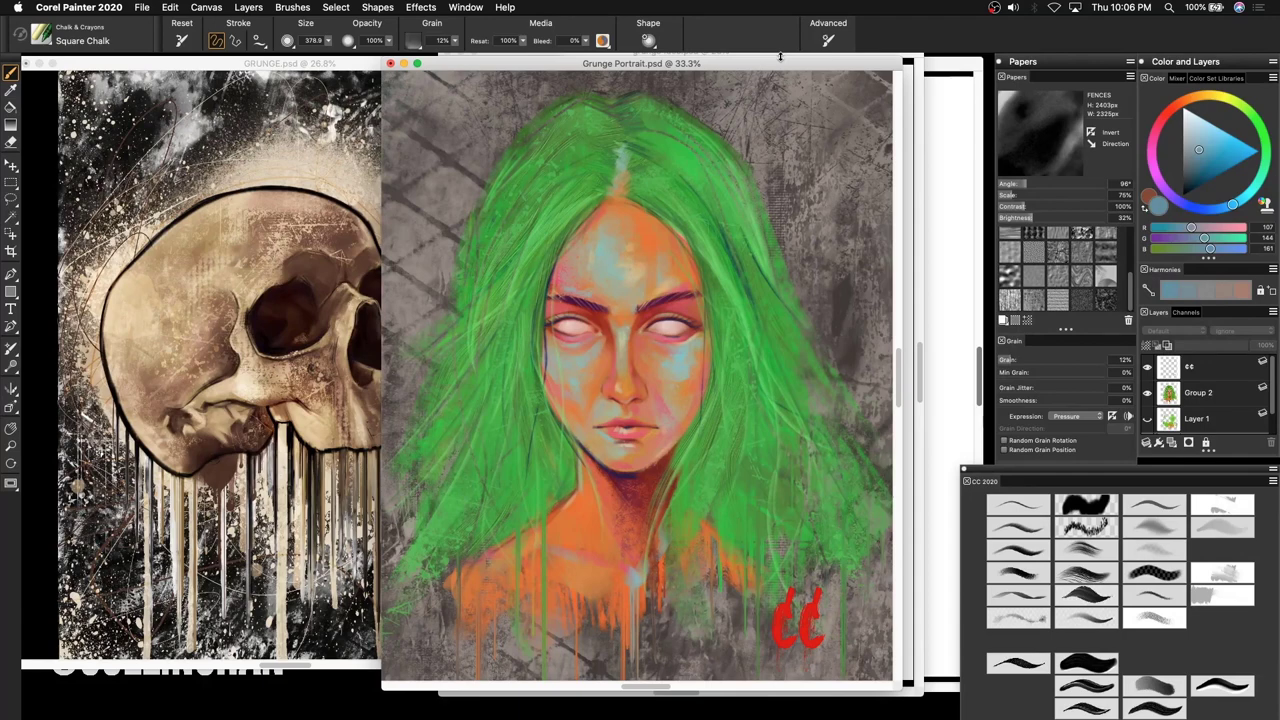
left_click_drag(731, 66, 714, 63)
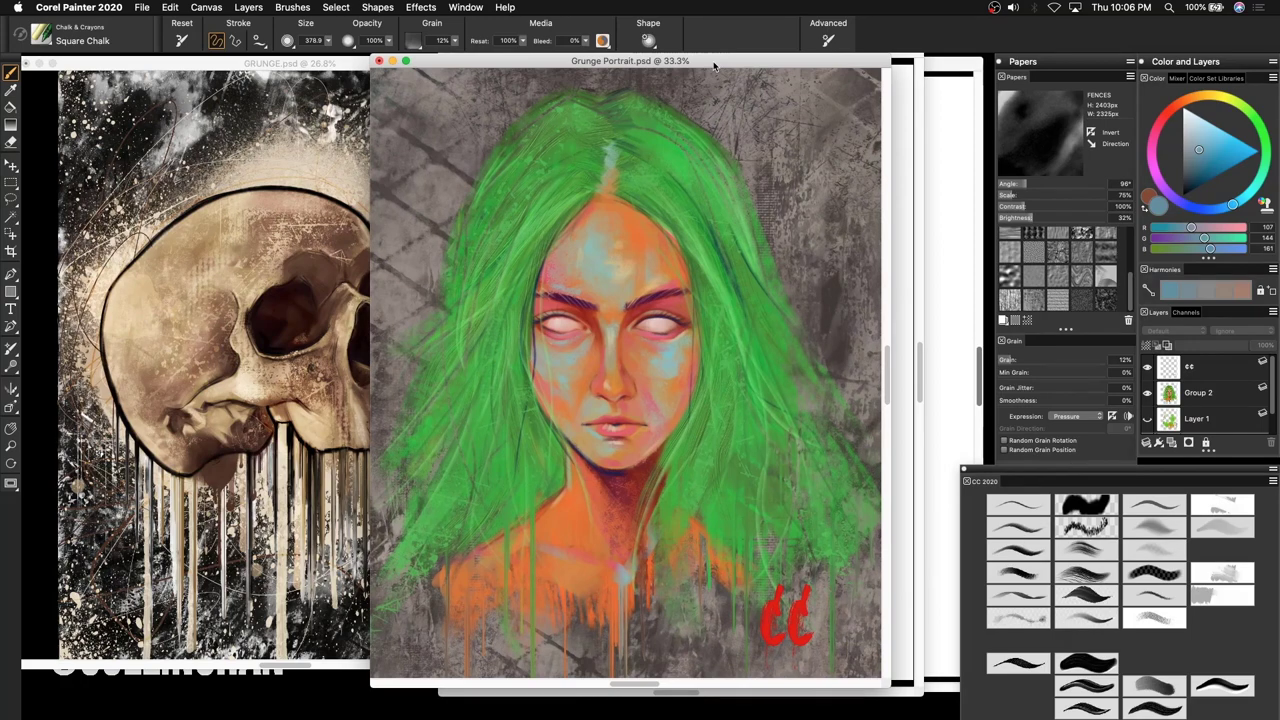
left_click_drag(714, 63, 417, 61)
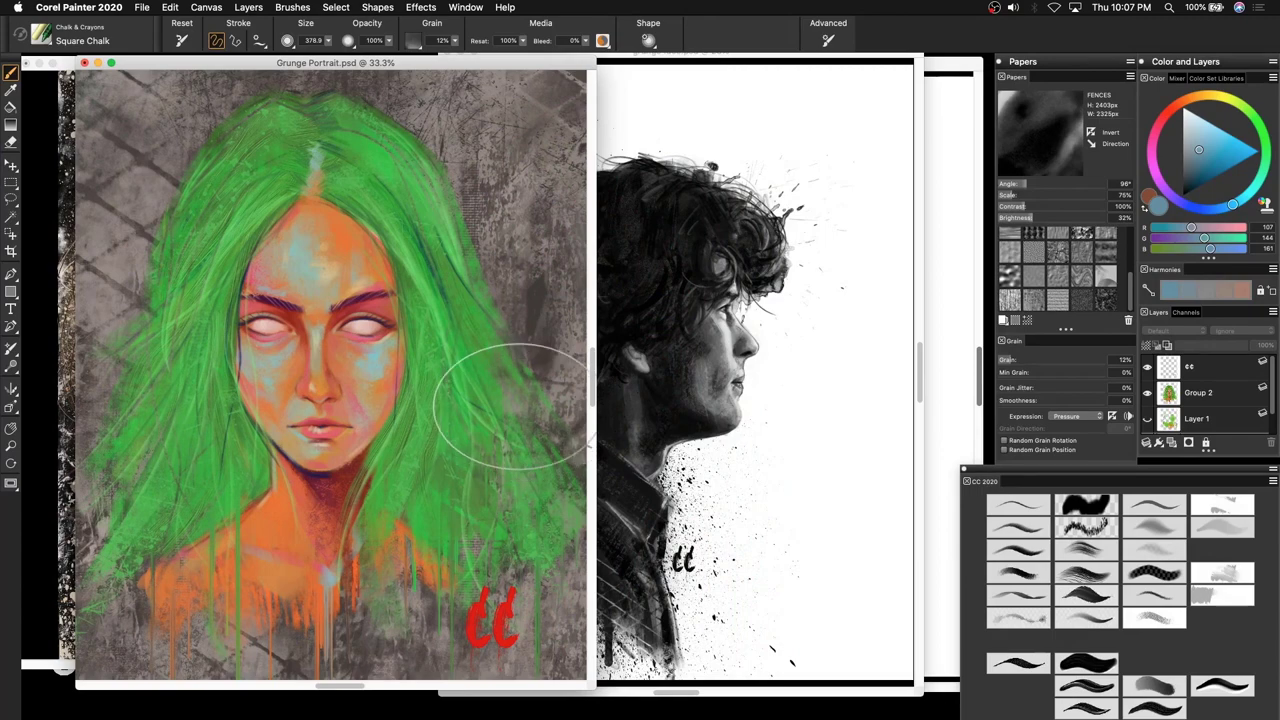
left_click_drag(596, 180, 554, 178)
left_click_drag(487, 66, 462, 67)
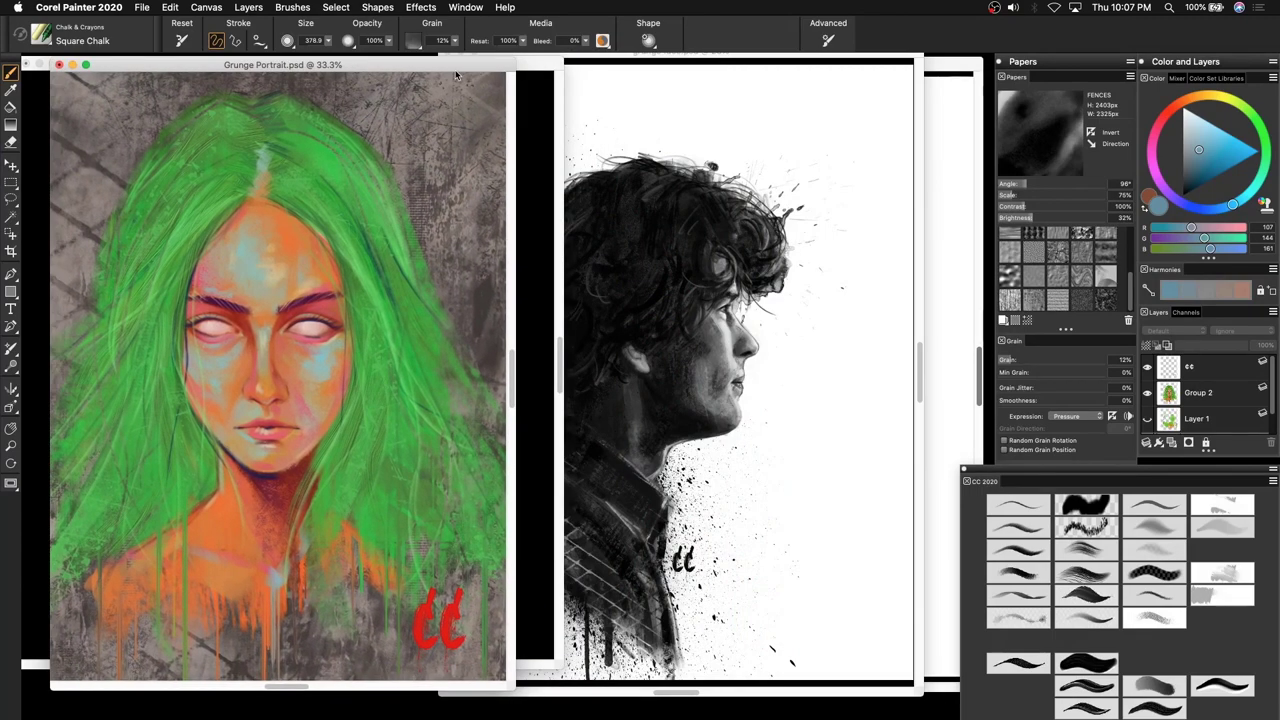
Move the grunge face.psd window over the portrait and position the blank CC Grunge.rif window beside it.
left_click_drag(887, 53, 493, 64)
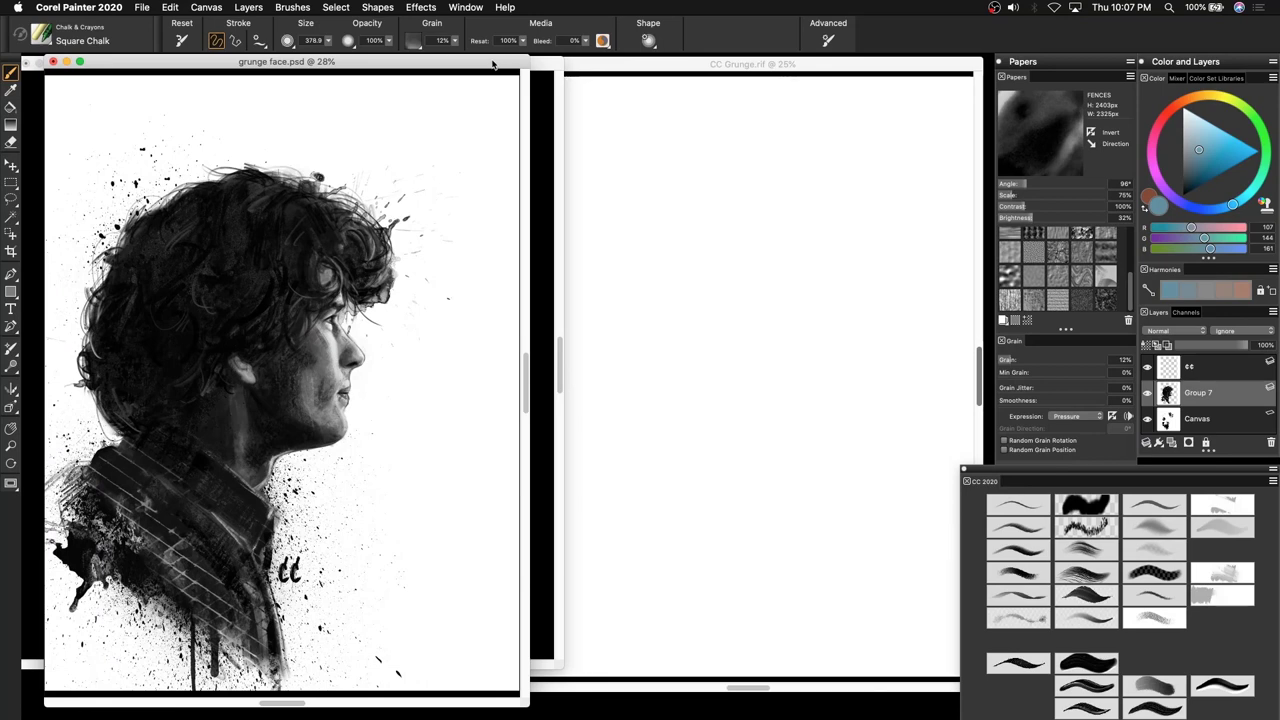
left_click_drag(470, 64, 470, 62)
left_click_drag(740, 67, 751, 67)
left_click_drag(757, 443, 743, 440)
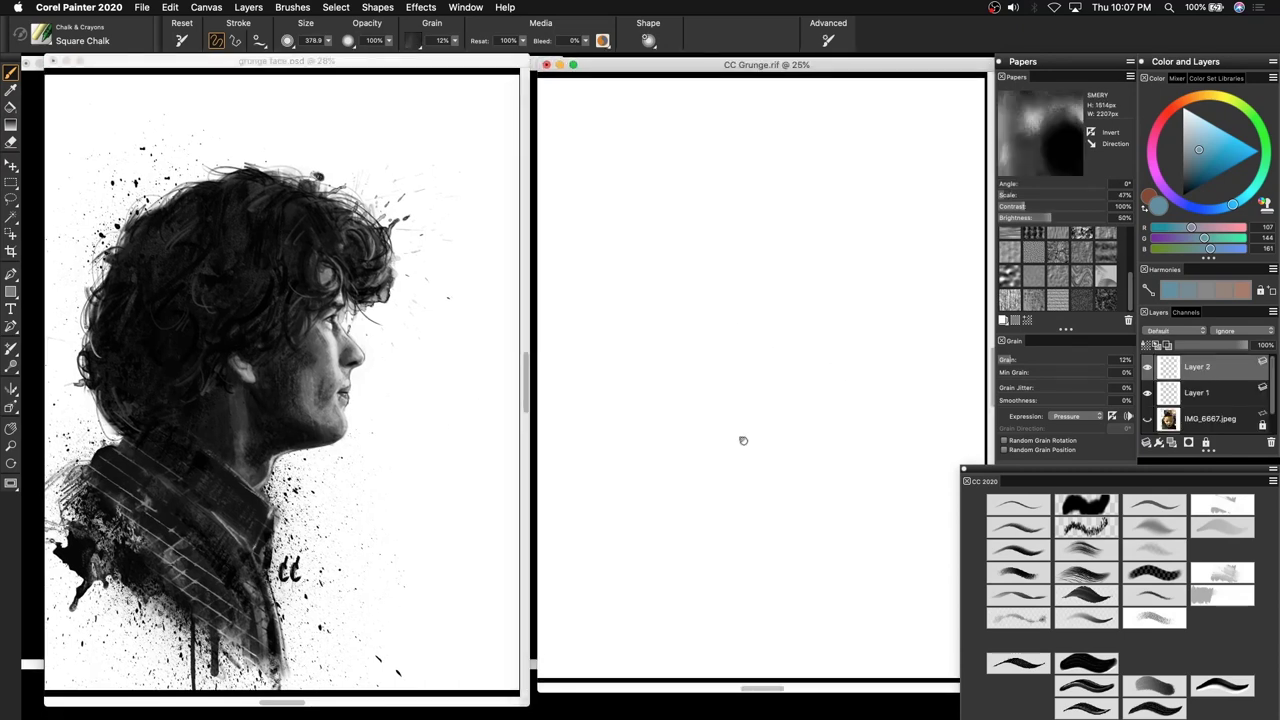
mouse_move(535, 686)
left_mouse_down()
mouse_move(514, 699)
mouse_move(530, 686)
left_mouse_up()
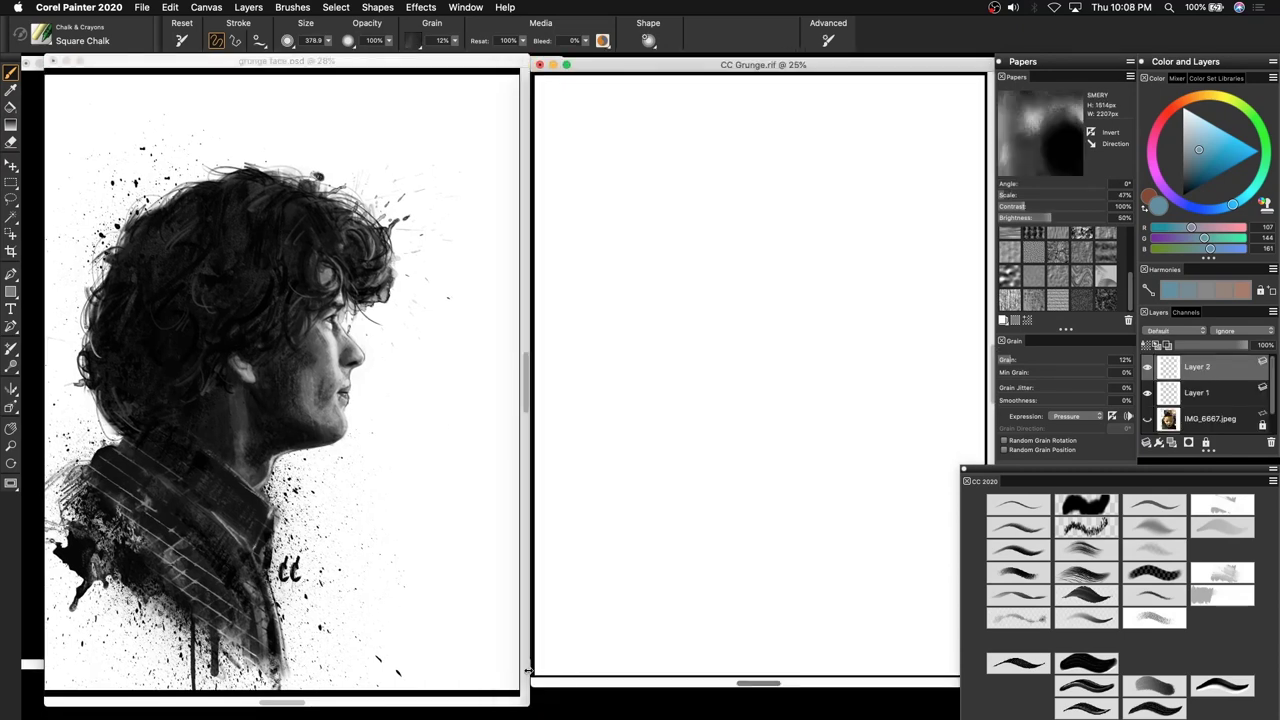
Check the list of available palette drawers for the Papers entry.
left_click(466, 7)
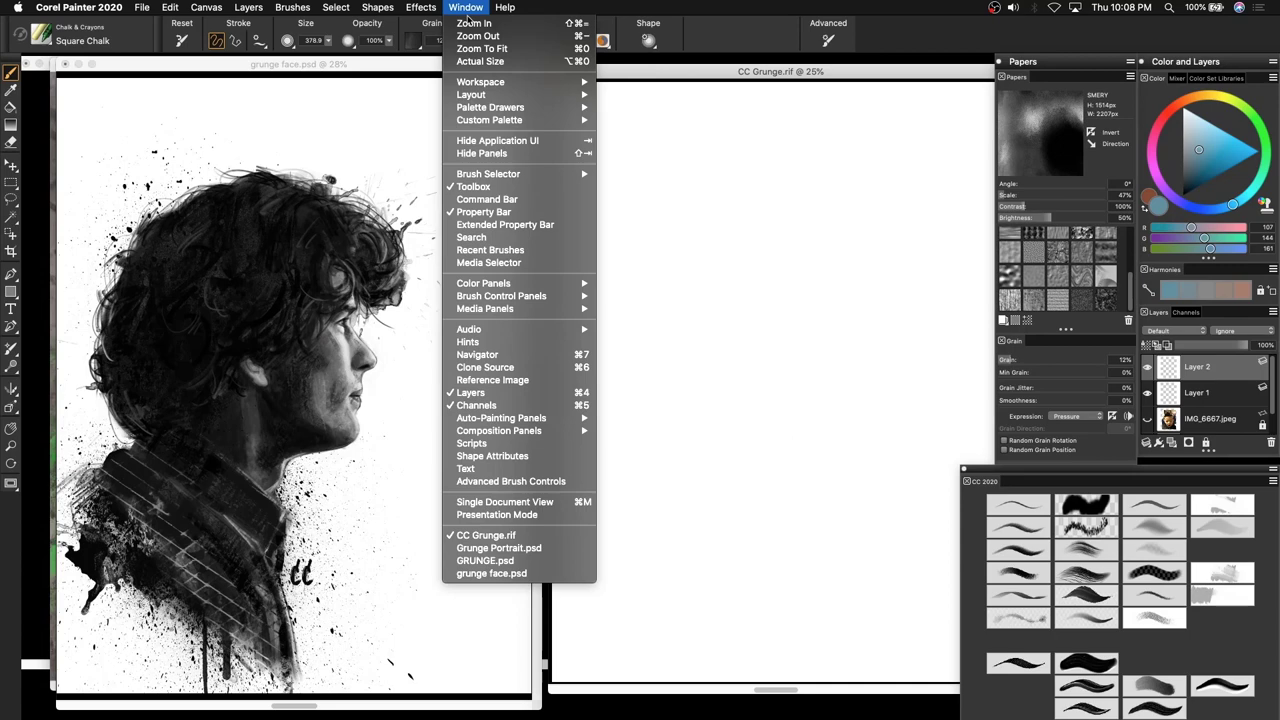
mouse_move(589, 108)
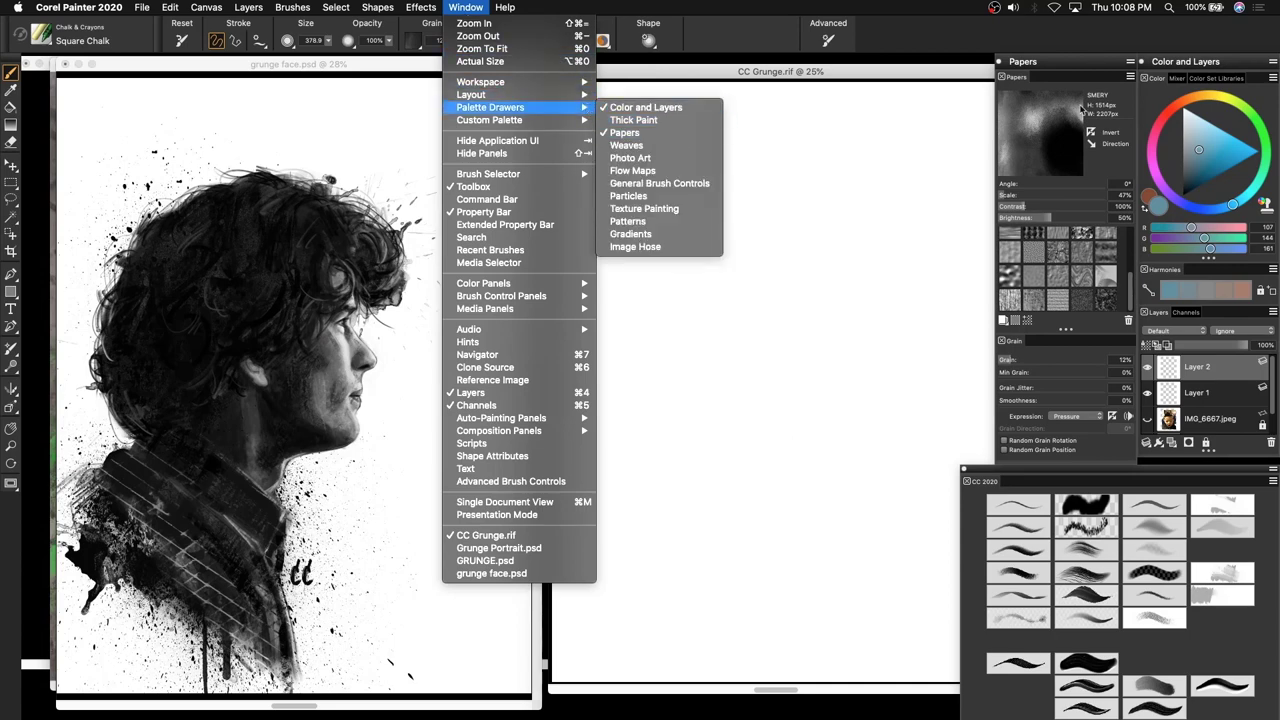
left_click(1090, 68)
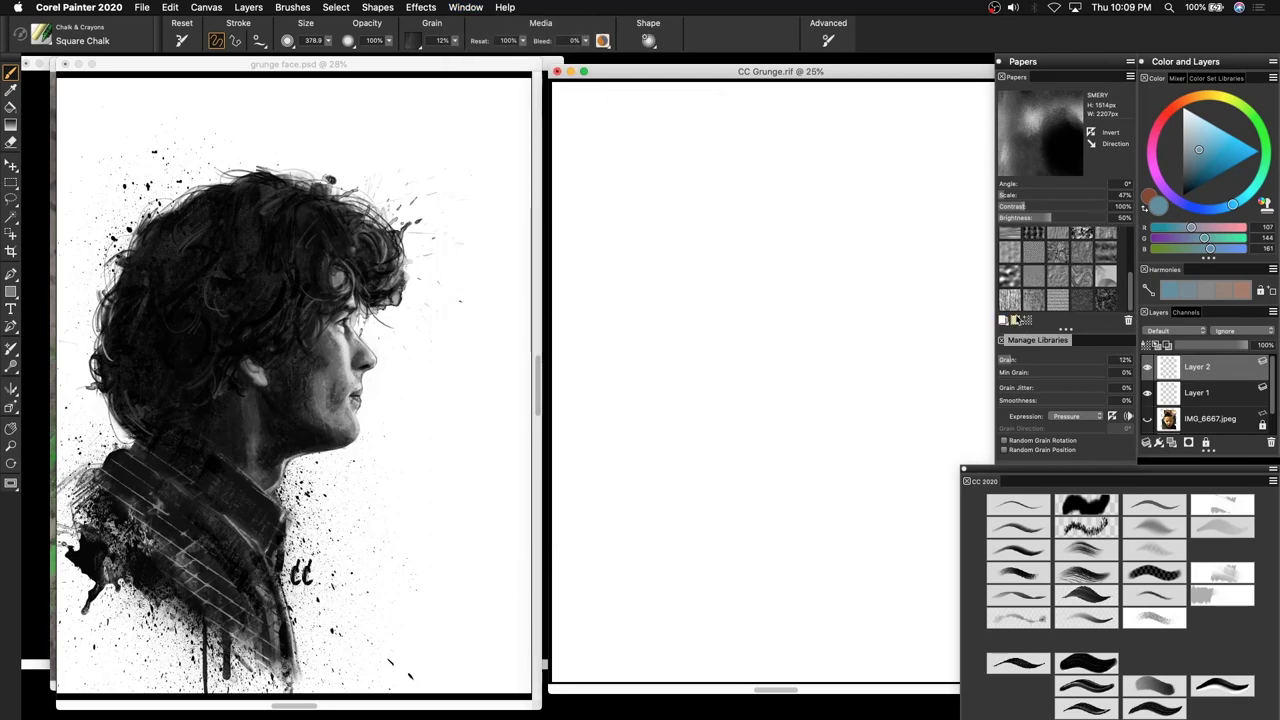
Show the CC GRUNGE paper library and bring its textures into view.
left_click(1004, 321)
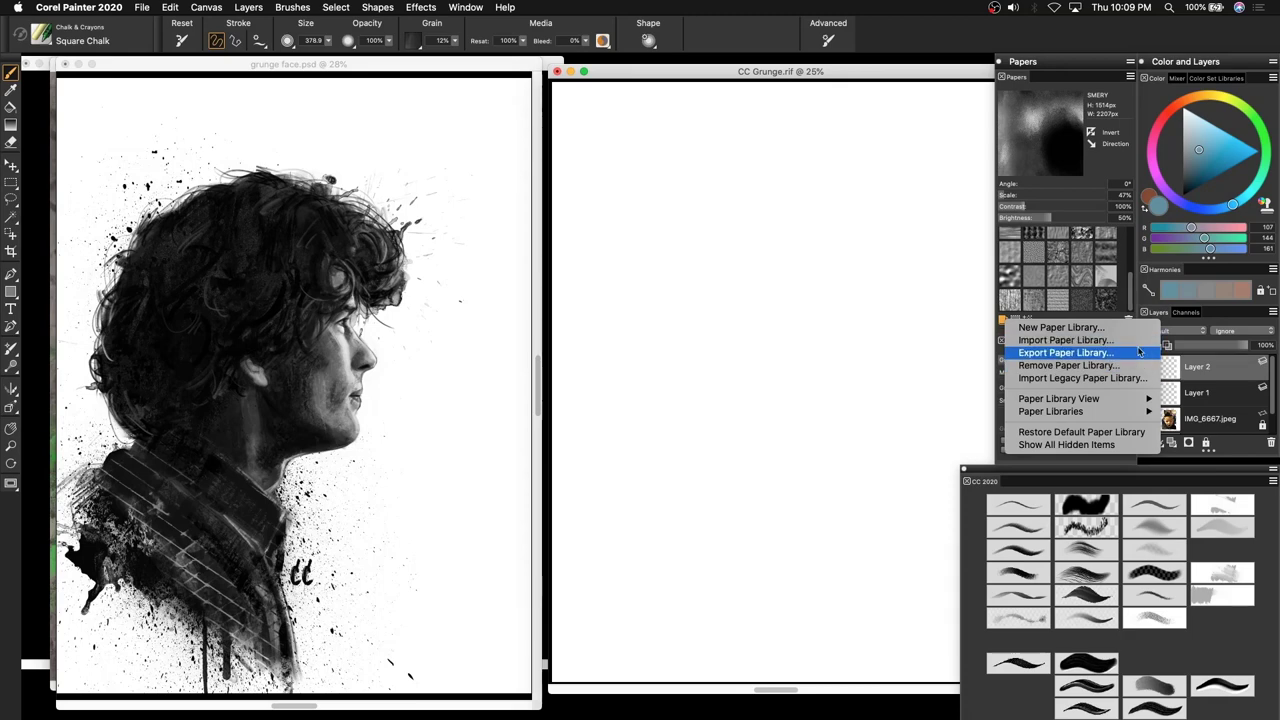
mouse_move(1137, 417)
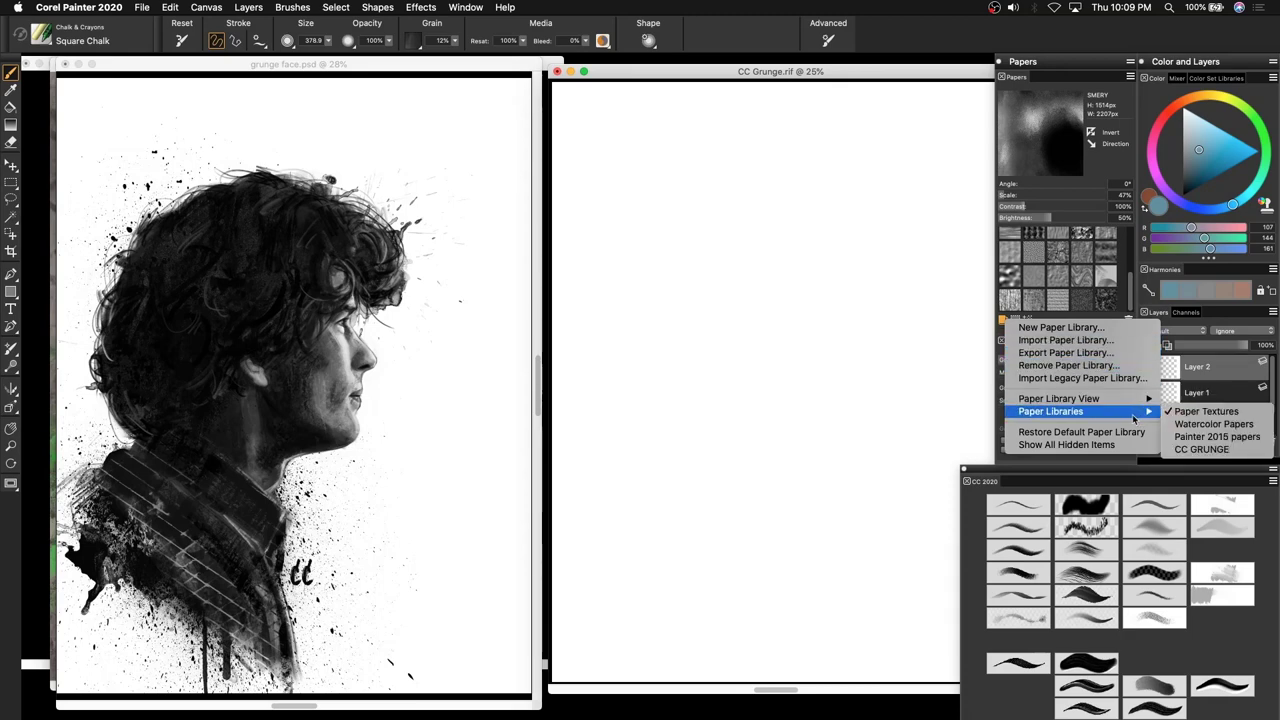
left_click(1210, 450)
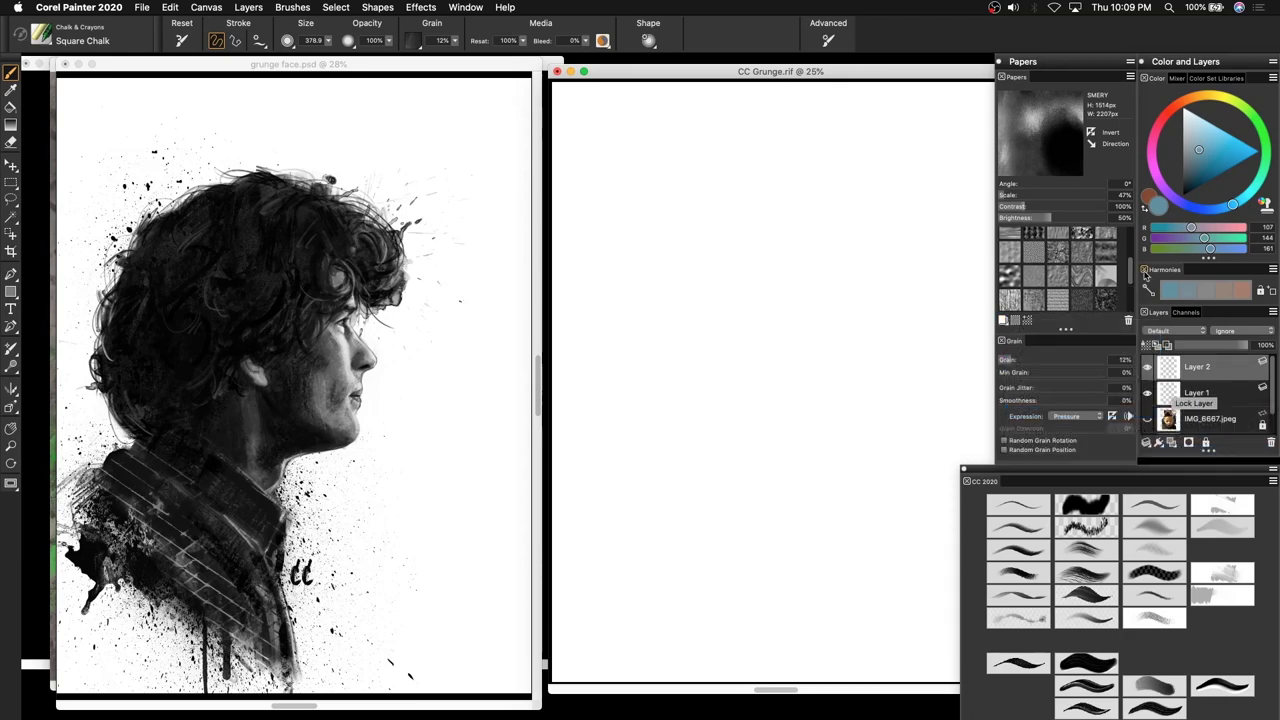
left_click_drag(1130, 276, 1129, 308)
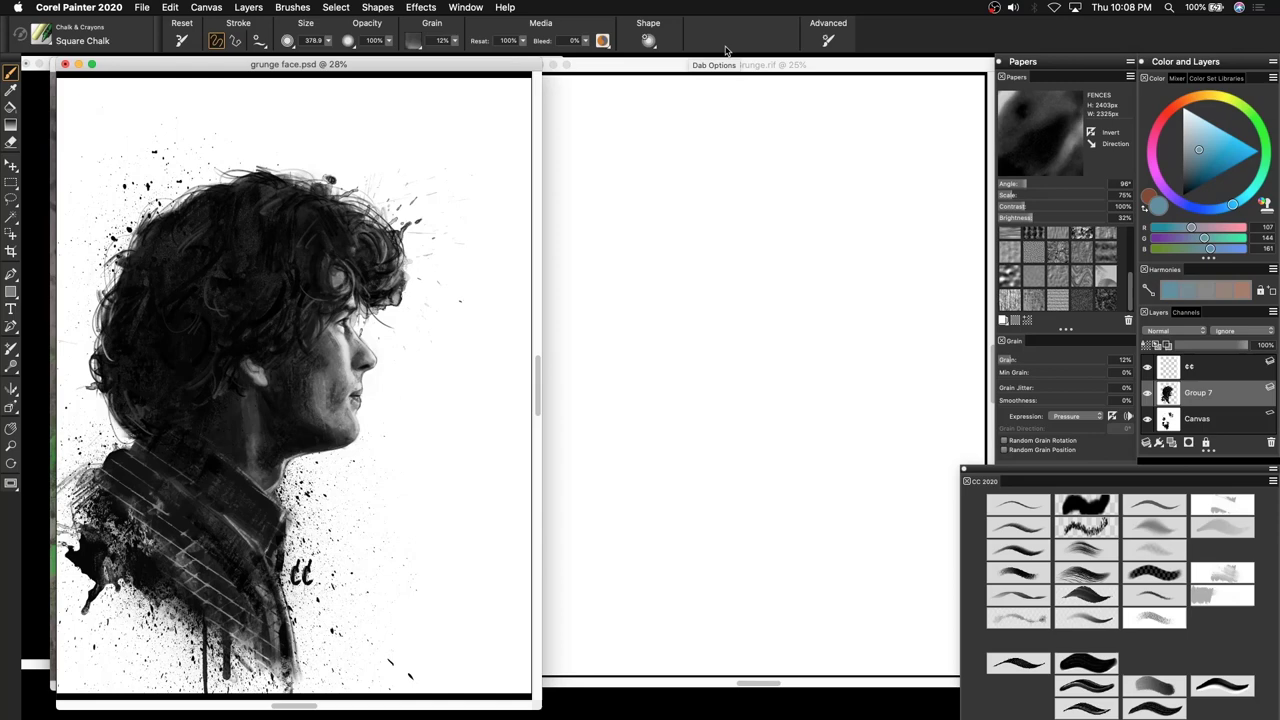
Bring the CC Grunge.rif window forward and shift it clear of the grunge face.psd image.
left_click_drag(736, 64, 736, 72)
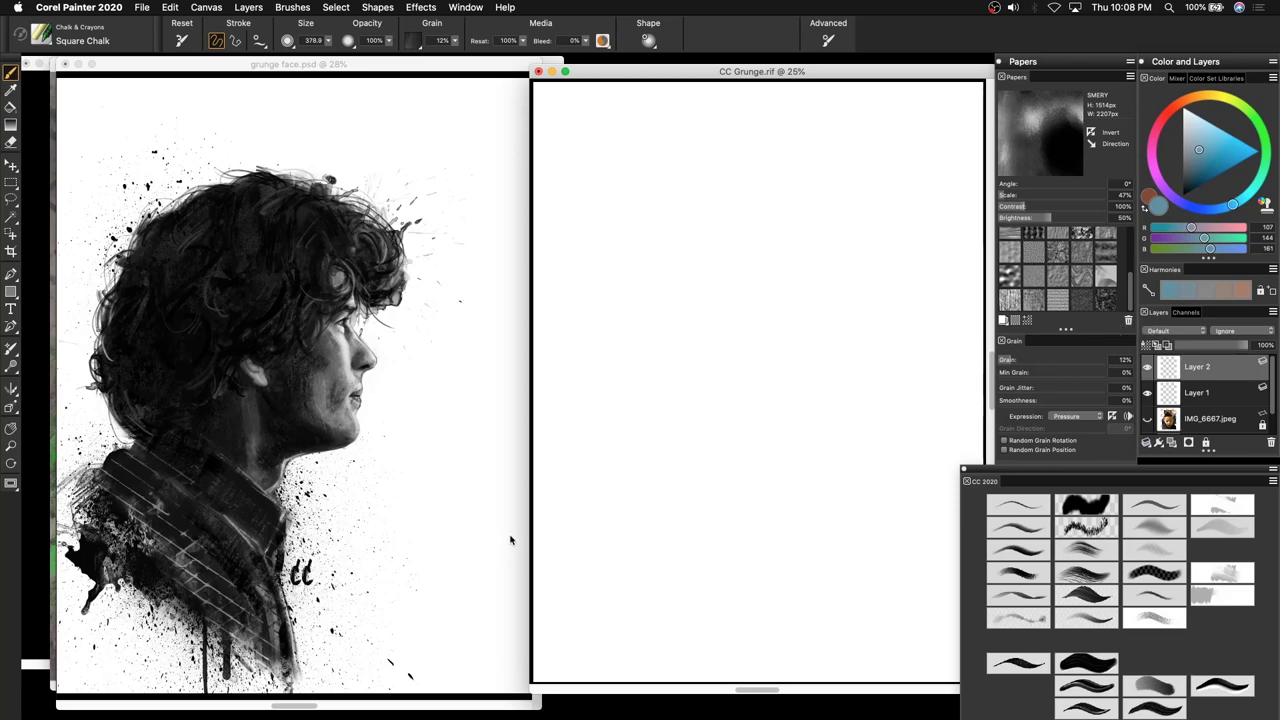
left_click_drag(737, 70, 760, 68)
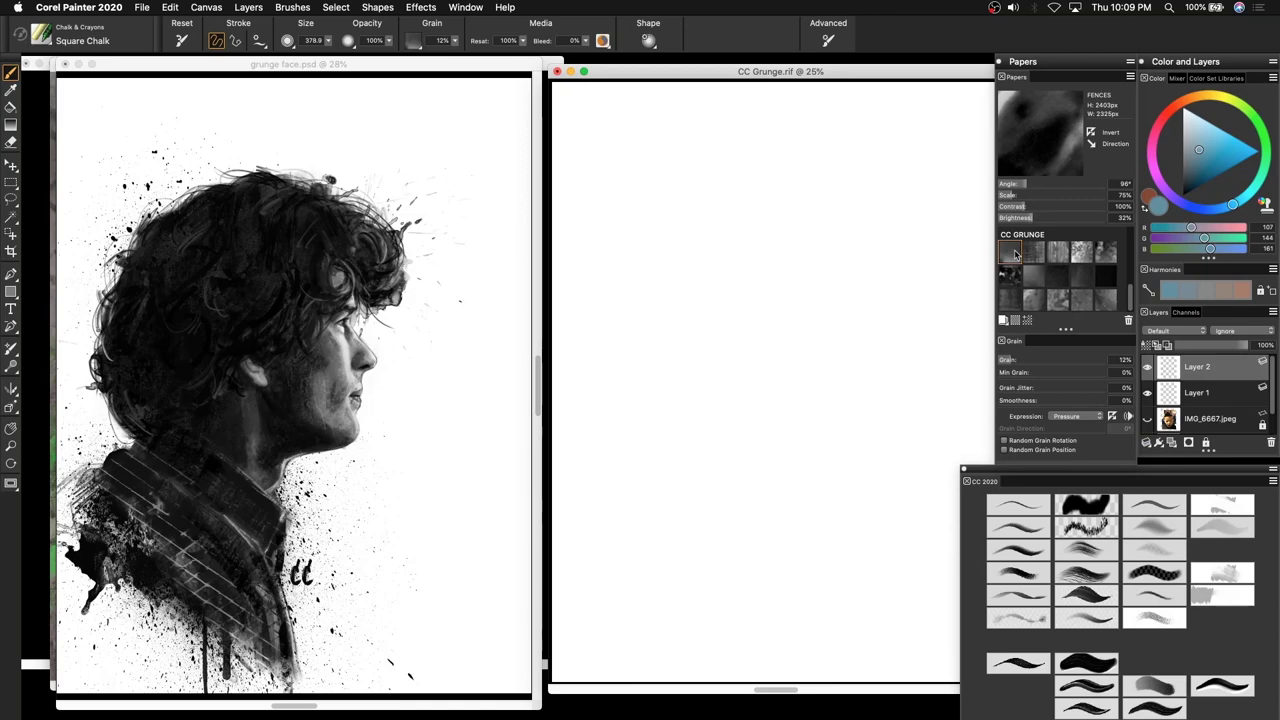
Paint the FENCES paper texture over the canvas's upper-left area with a large Square Chalk brush in dark navy (RGB 1, 19, 27).
left_click(1191, 190)
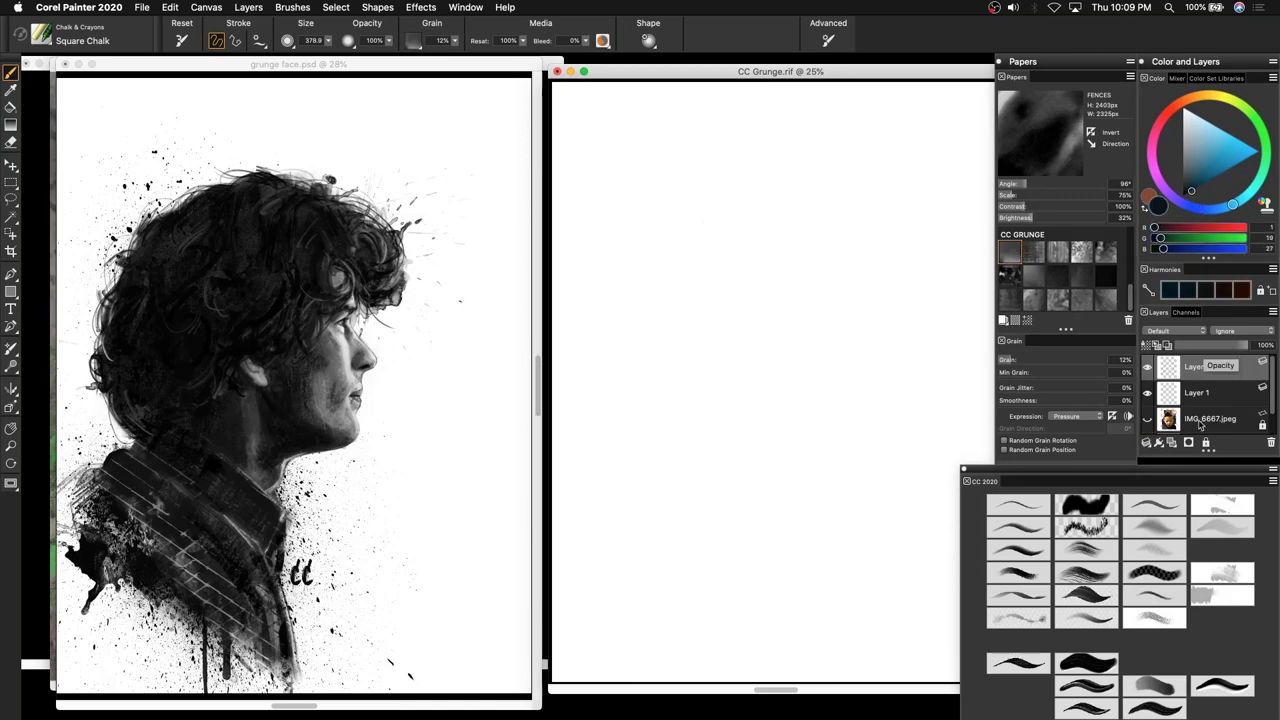
left_click(1160, 618)
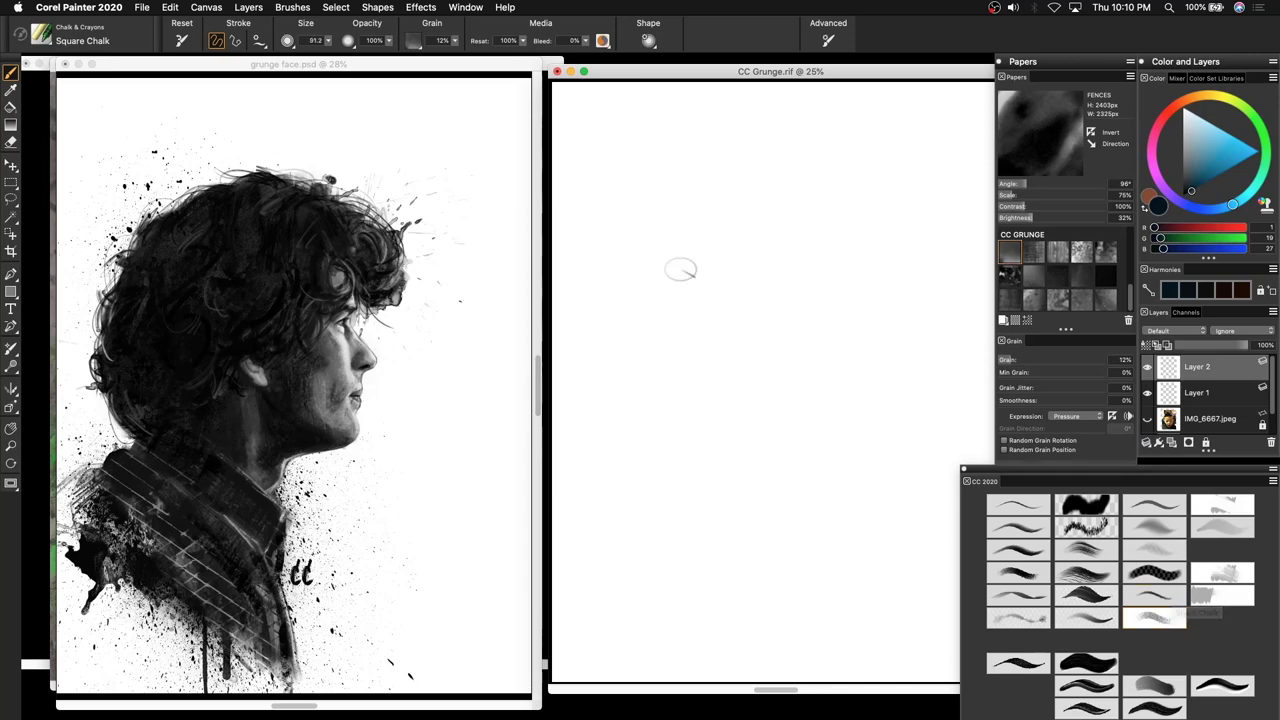
left_click_drag(714, 135, 643, 232)
key("super+z")
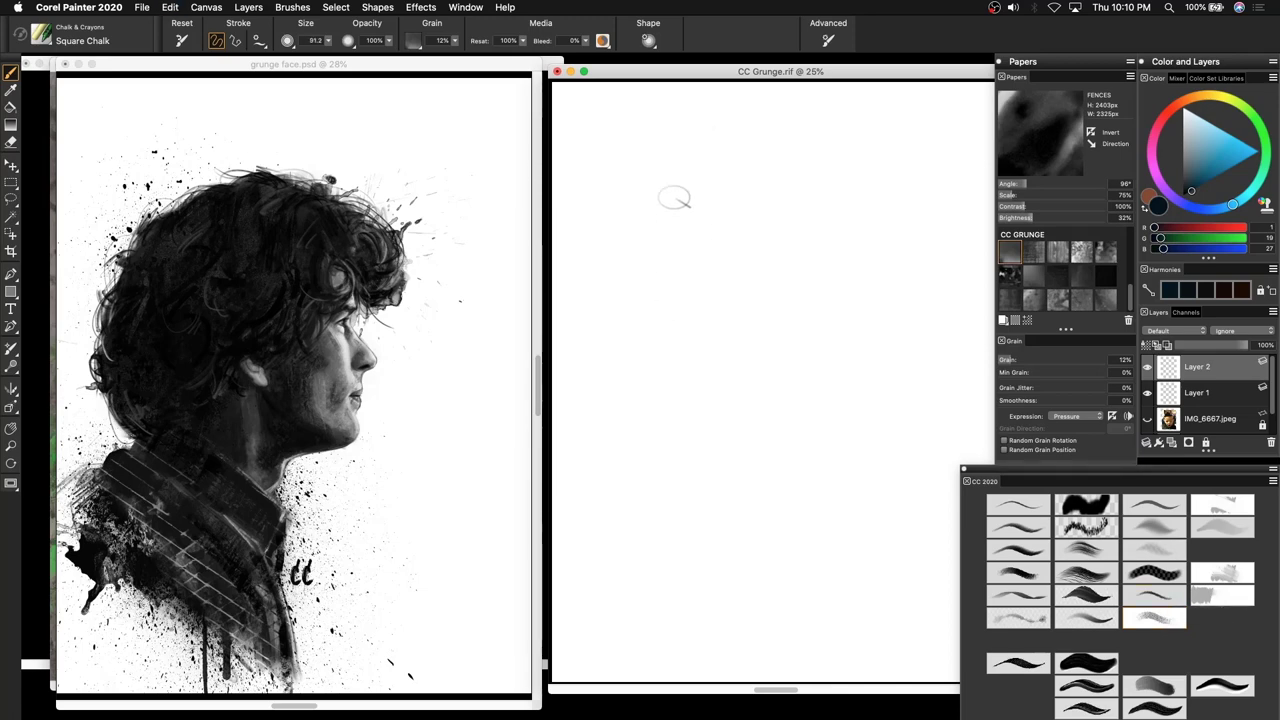
left_click_drag(668, 174, 655, 218)
mouse_move(630, 100)
left_mouse_down()
mouse_move(590, 135)
mouse_move(700, 118)
mouse_move(771, 158)
mouse_move(600, 200)
mouse_move(586, 290)
mouse_move(706, 260)
mouse_move(608, 175)
mouse_move(575, 305)
mouse_move(645, 340)
mouse_move(740, 230)
mouse_move(745, 105)
mouse_move(780, 230)
mouse_move(760, 350)
mouse_move(640, 100)
mouse_move(760, 160)
mouse_move(700, 150)
mouse_move(720, 200)
mouse_move(650, 295)
mouse_move(575, 200)
mouse_move(655, 290)
mouse_move(580, 410)
mouse_move(600, 400)
left_mouse_up()
mouse_move(649, 322)
left_mouse_down()
mouse_move(710, 380)
mouse_move(610, 270)
mouse_move(820, 260)
mouse_move(788, 212)
mouse_move(795, 268)
left_mouse_up()
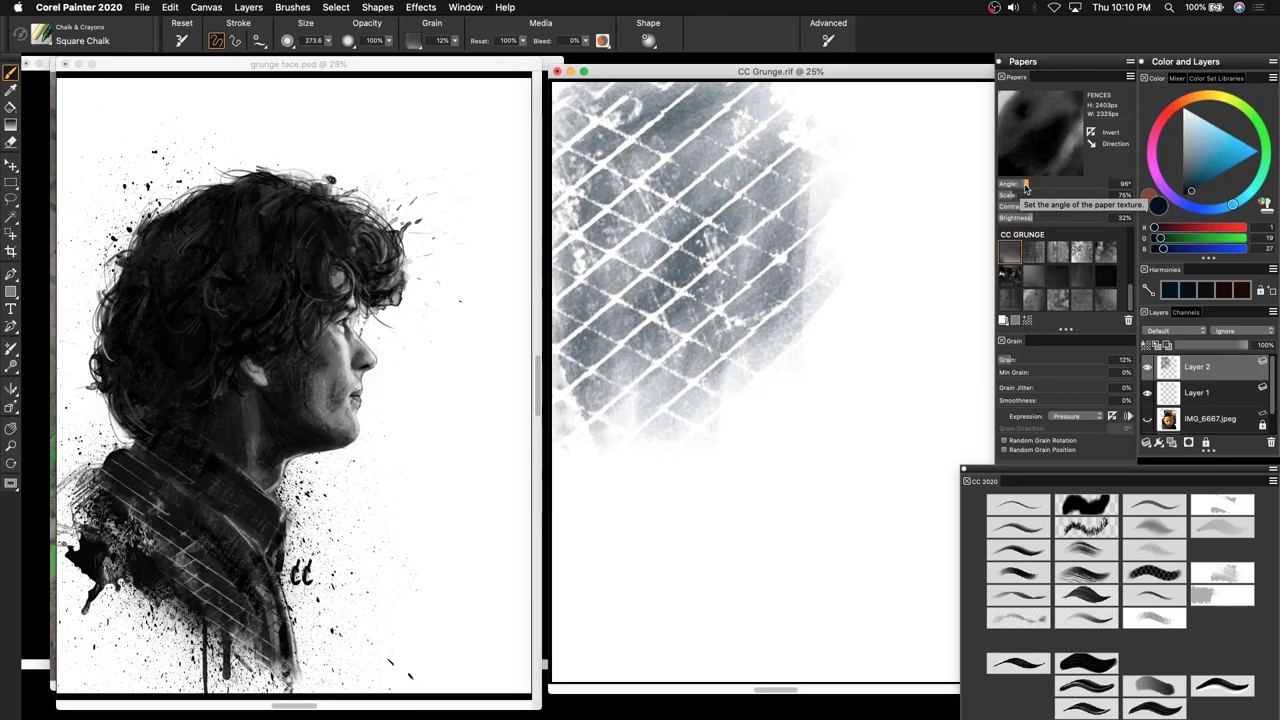
Paint more fence texture across the upper canvas at a 0° paper angle, first at a smaller scale on the right, then at 208% scale.
left_click_drag(1019, 190, 960, 210)
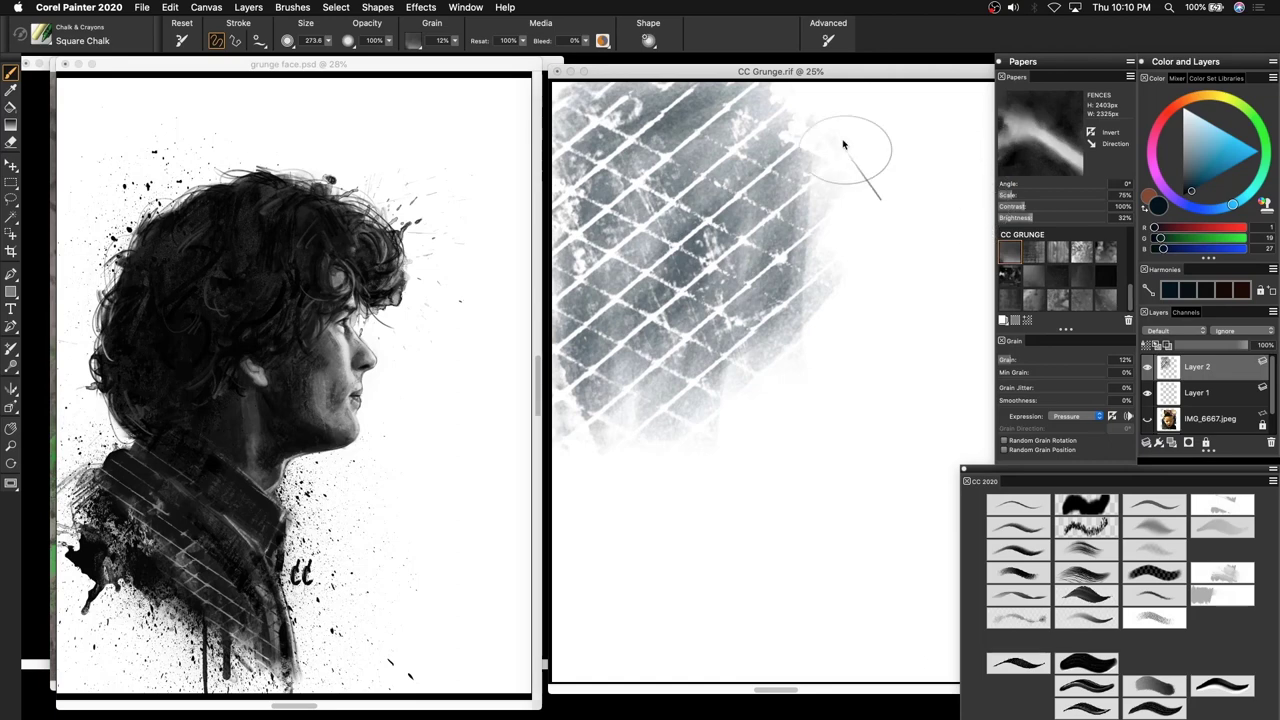
mouse_move(846, 143)
left_mouse_down()
mouse_move(800, 125)
mouse_move(830, 330)
mouse_move(770, 195)
mouse_move(720, 270)
mouse_move(690, 370)
mouse_move(720, 390)
mouse_move(660, 290)
mouse_move(808, 350)
mouse_move(680, 190)
mouse_move(700, 298)
left_mouse_up()
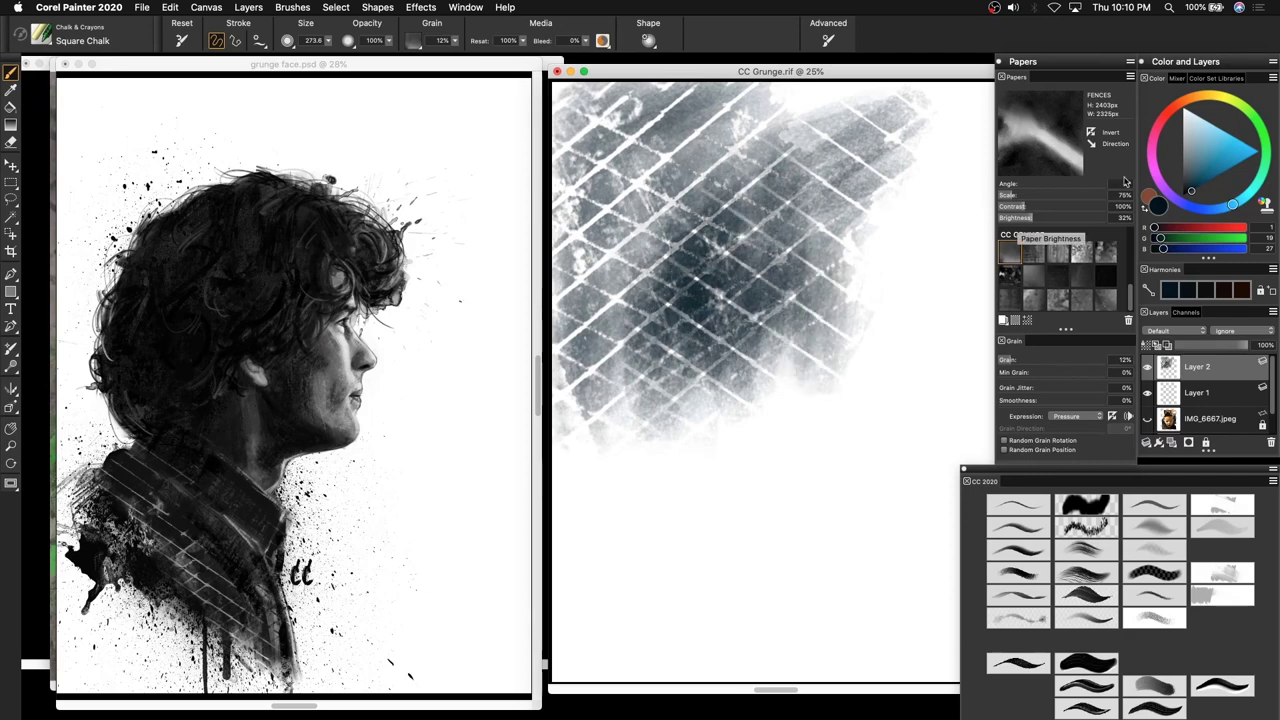
left_click(1012, 195)
left_click_drag(900, 200, 940, 330)
left_click(1050, 196)
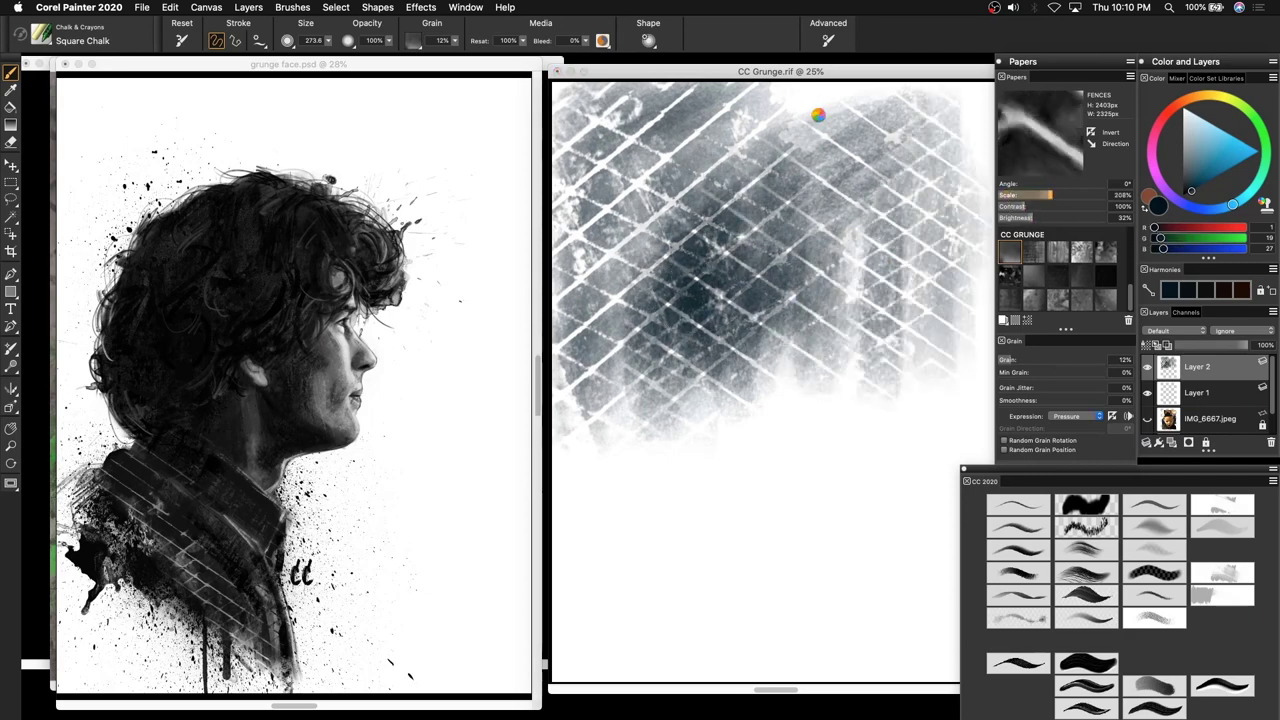
mouse_move(818, 115)
left_mouse_down()
mouse_move(780, 210)
mouse_move(674, 286)
mouse_move(975, 370)
left_mouse_up()
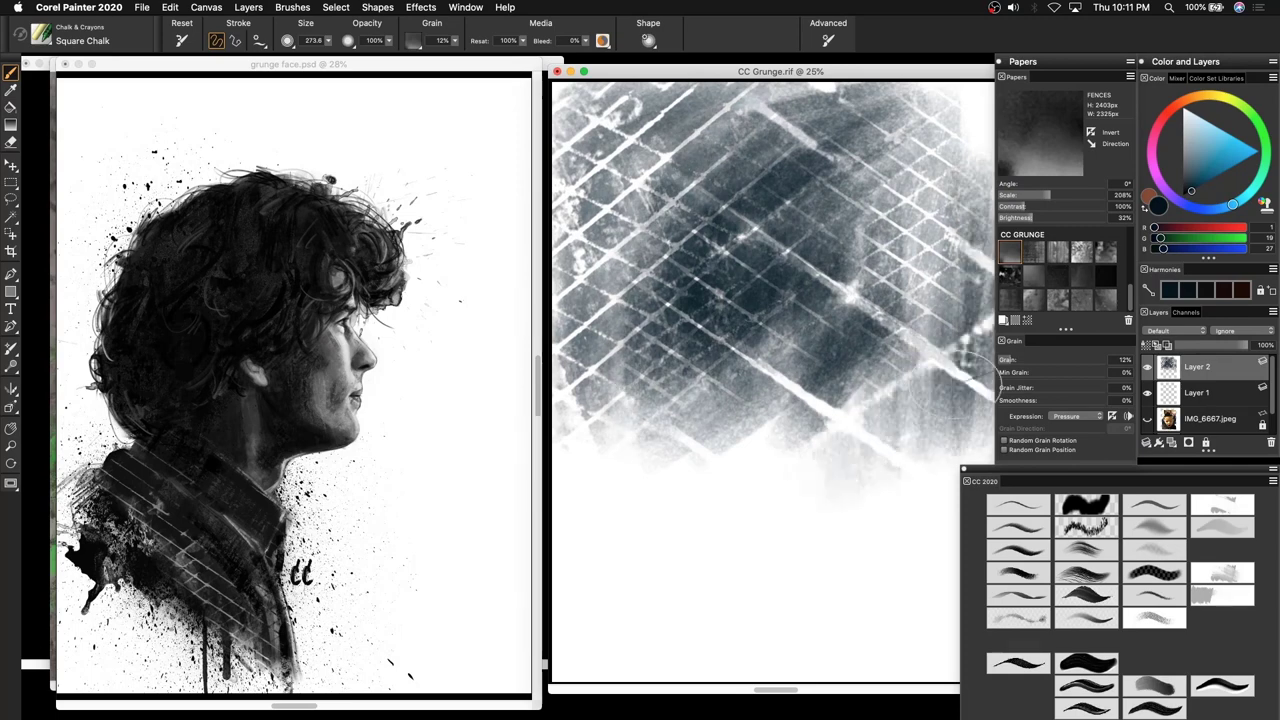
Paint the ROCKIES paper texture in light grey (RGB 203, 203, 203) down the middle of the canvas.
left_click(1009, 275)
left_click(1145, 208)
left_click_drag(1186, 114, 1183, 126)
mouse_move(722, 238)
left_mouse_down()
mouse_move(713, 205)
mouse_move(713, 410)
mouse_move(665, 498)
mouse_move(757, 557)
left_mouse_up()
Paint the ROCKIES texture in dark navy at 73% paper scale over the lower half and side areas of the canvas.
key("shift+x")
mouse_move(690, 470)
left_mouse_down()
mouse_move(676, 521)
mouse_move(590, 320)
left_mouse_up()
left_click_drag(1022, 195, 1013, 195)
left_click_drag(740, 330, 825, 375)
left_click_drag(865, 533, 811, 515)
left_click_drag(800, 450, 900, 170)
key("super+minus")
left_click_drag(740, 530, 855, 470)
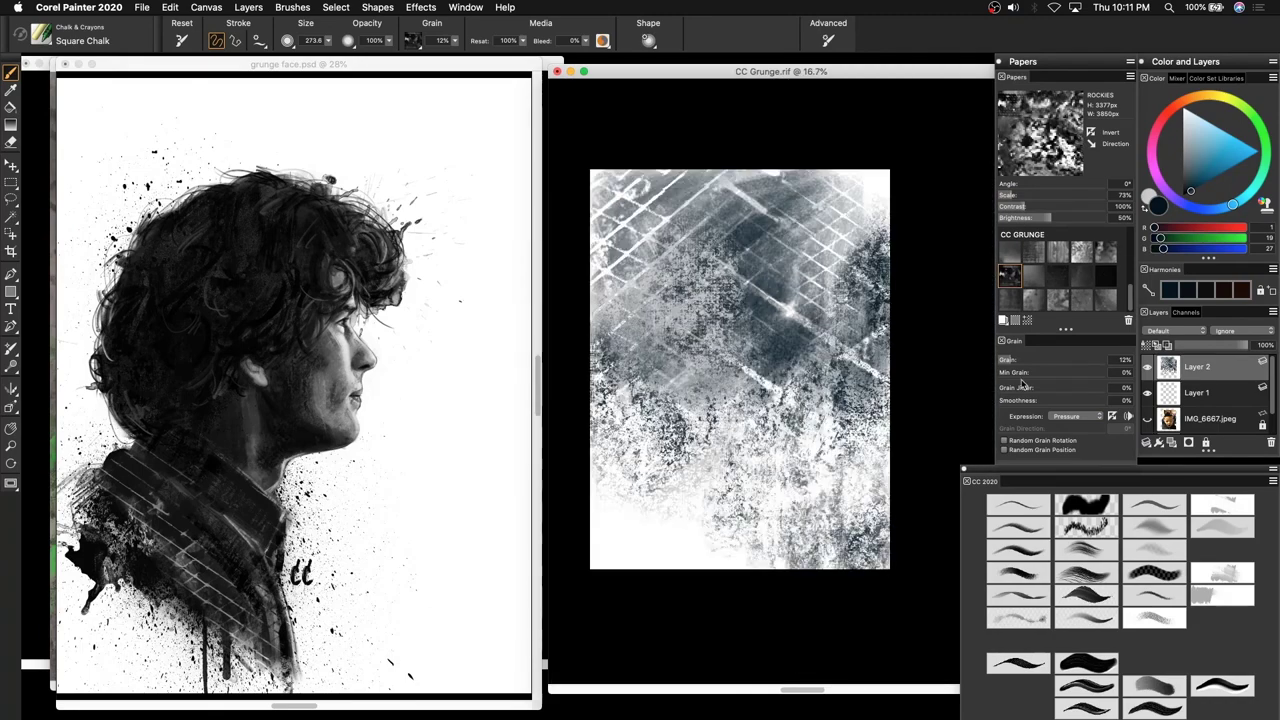
Paint the VEINS paper texture in dark navy over the centre, sides and bottom of the canvas.
left_click(1033, 275)
mouse_move(635, 492)
left_mouse_down()
mouse_move(612, 565)
mouse_move(700, 390)
mouse_move(840, 530)
mouse_move(720, 190)
left_mouse_up()
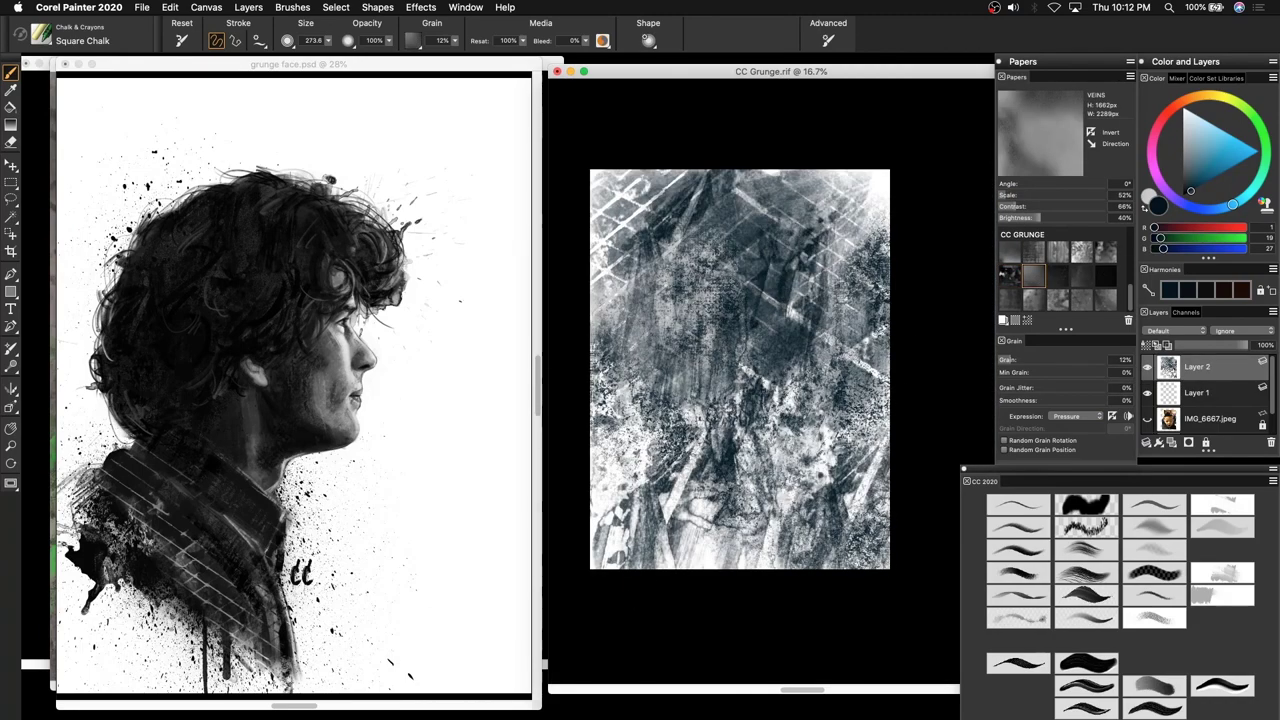
left_click_drag(640, 190, 610, 380)
left_click_drag(849, 180, 860, 315)
left_click_drag(610, 400, 640, 530)
Choose the MACHINES paper at a reduced scale and paint it across the canvas in dark navy and light grey.
left_click(1057, 275)
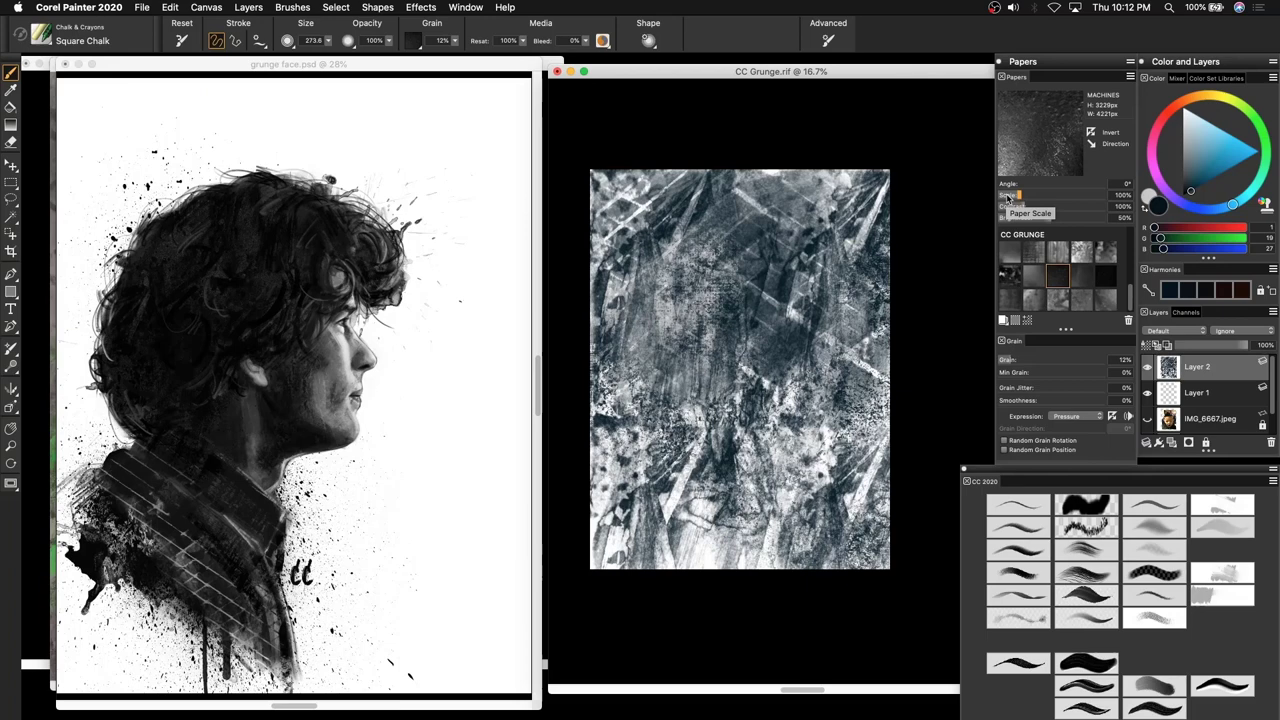
left_click(1007, 195)
mouse_move(850, 520)
left_mouse_down()
mouse_move(780, 420)
mouse_move(860, 440)
mouse_move(750, 530)
left_mouse_up()
key("shift+x")
mouse_move(660, 540)
left_mouse_down()
mouse_move(780, 450)
mouse_move(865, 220)
mouse_move(630, 400)
left_mouse_up()
left_click_drag(615, 290, 690, 490)
mouse_move(730, 200)
left_mouse_down()
mouse_move(778, 273)
mouse_move(670, 350)
mouse_move(605, 205)
left_mouse_up()
Choose the SLASH paper and add dark navy texture along the canvas's left side with a smaller Square Chalk brush.
left_click(1081, 251)
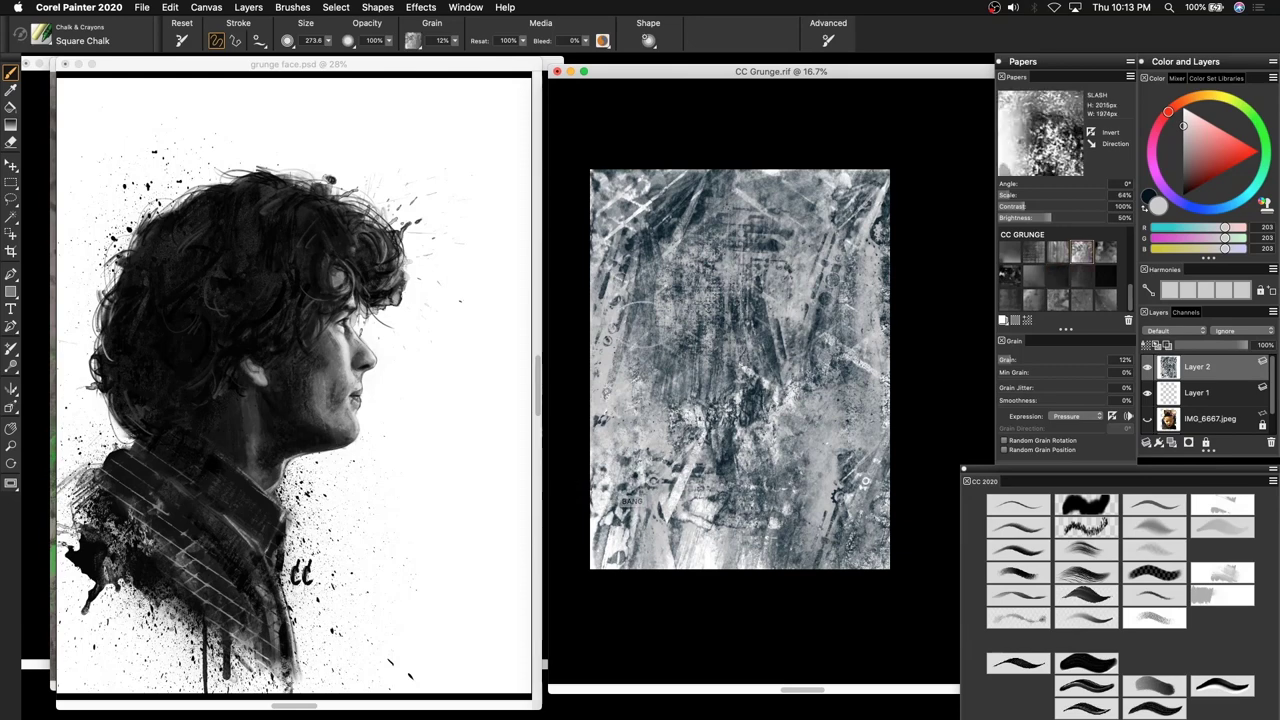
key("bracketleft")
key("shift+x")
mouse_move(606, 334)
left_mouse_down()
mouse_move(614, 405)
mouse_move(670, 472)
left_mouse_up()
left_click_drag(612, 370, 600, 445)
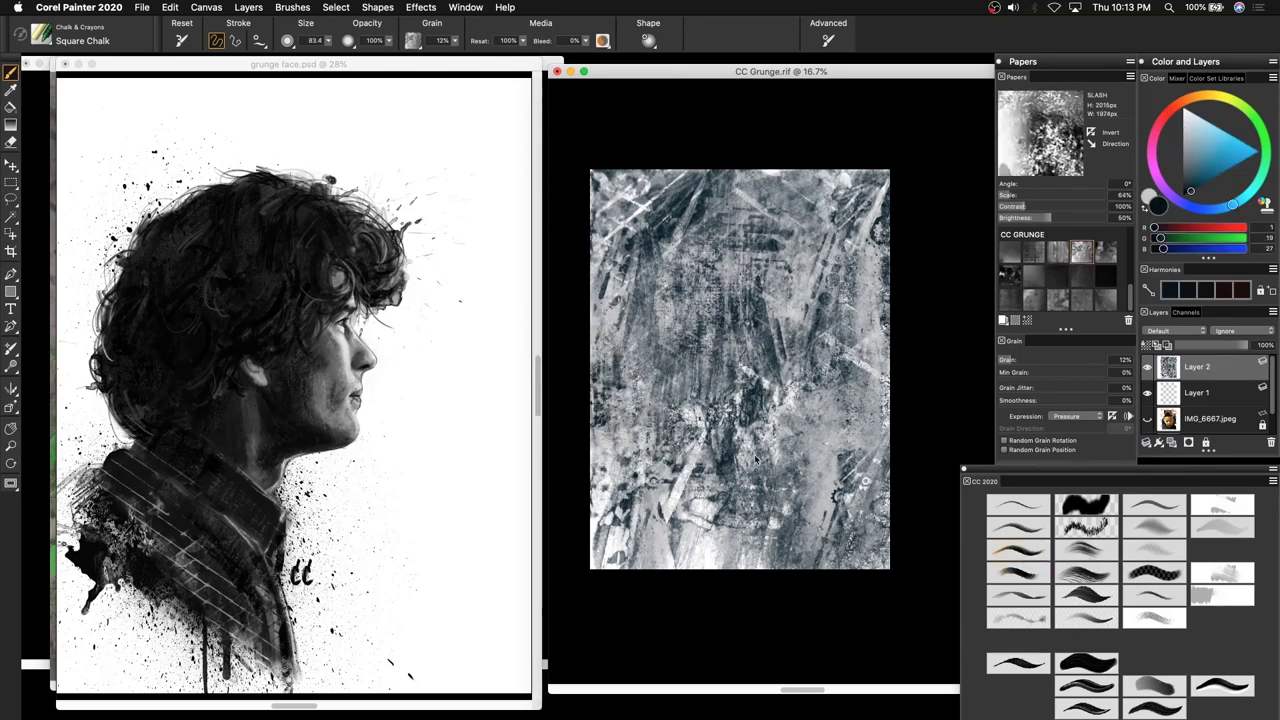
Shade a dark triangular mountain face below the canvas centre with the Real 6B Soft Pencil and add strokes along its base.
left_click(1018, 549)
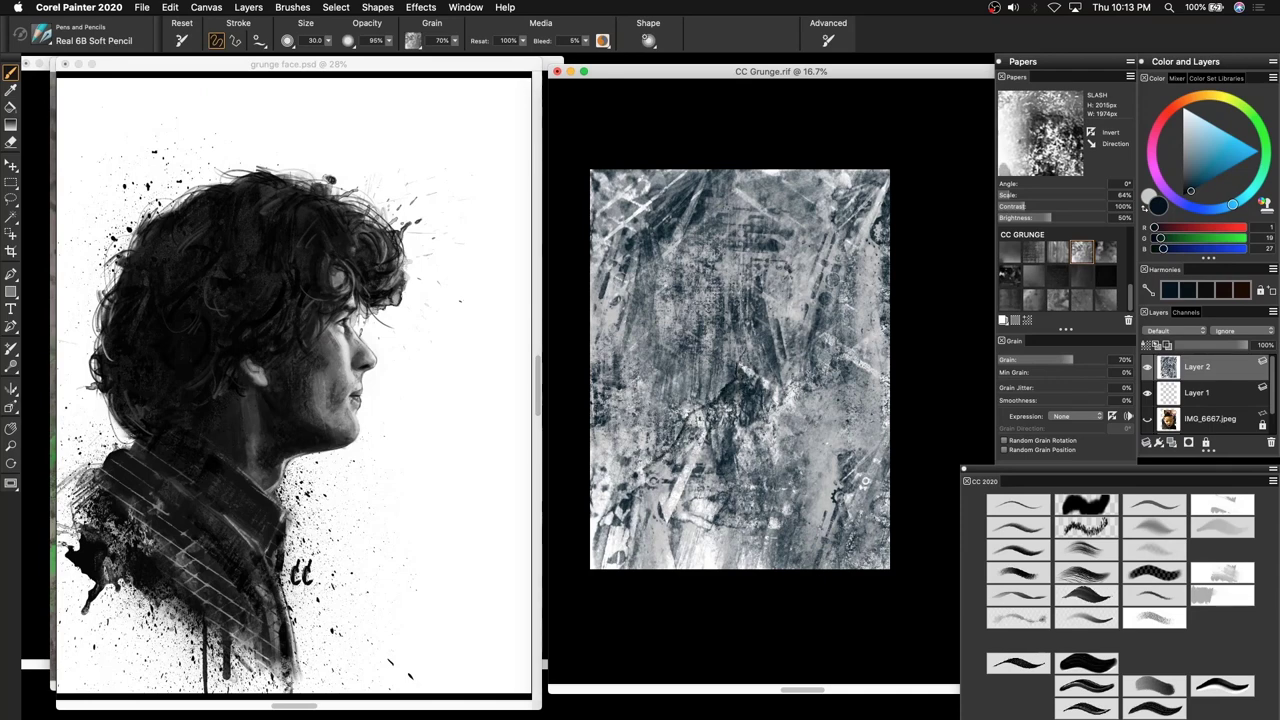
mouse_move(700, 420)
left_mouse_down()
mouse_move(740, 410)
mouse_move(695, 418)
mouse_move(685, 462)
mouse_move(765, 430)
left_mouse_up()
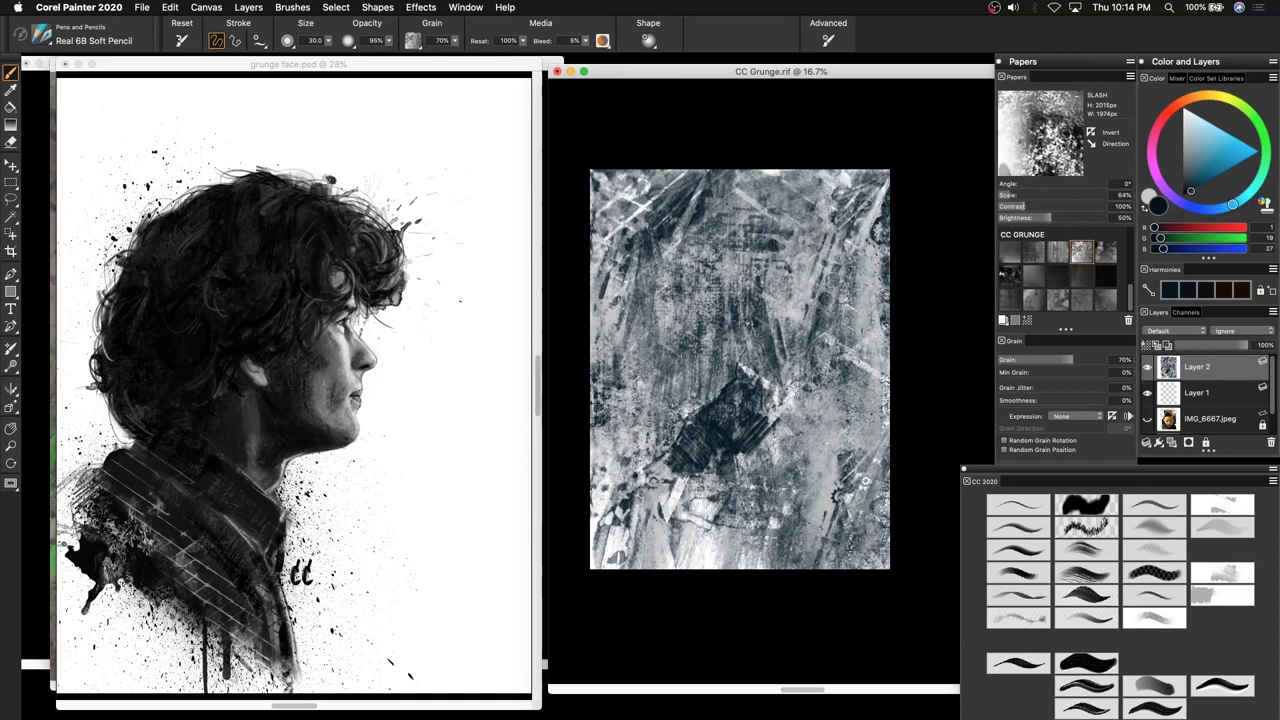
mouse_move(735, 390)
left_mouse_down()
mouse_move(650, 465)
mouse_move(720, 475)
mouse_move(800, 460)
left_mouse_up()
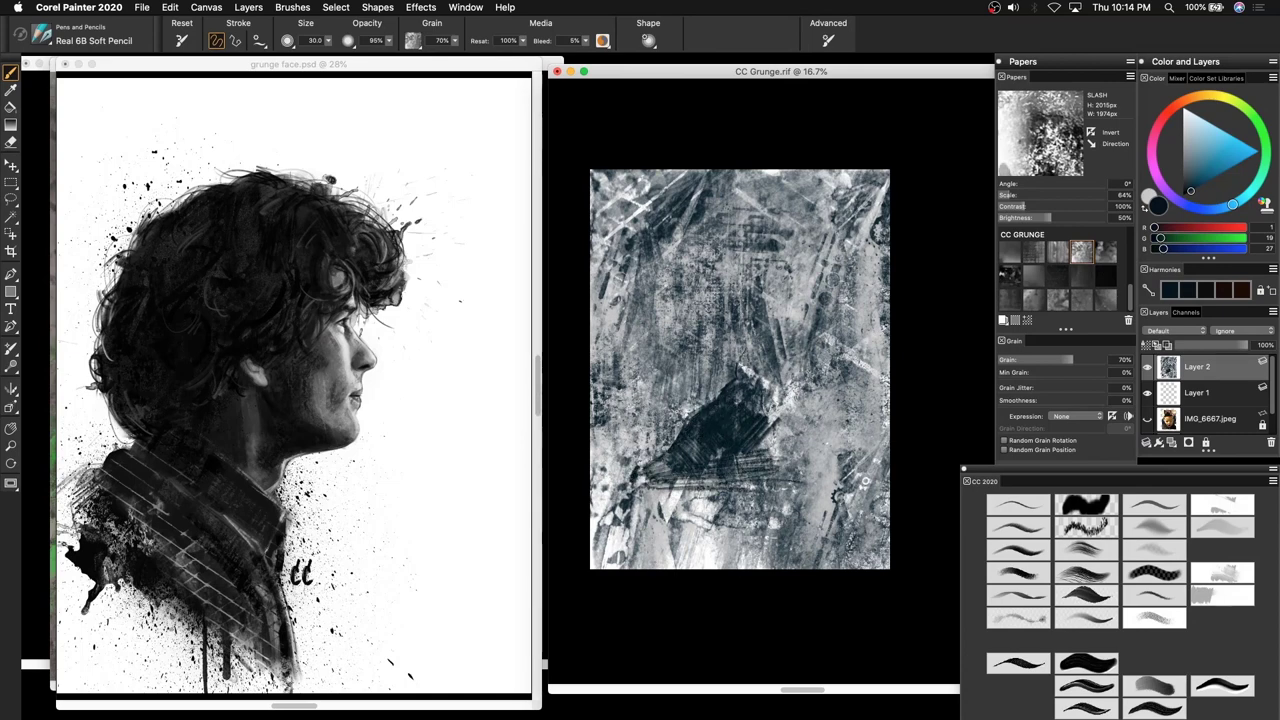
Paint the mountain's lit right face in near-white (RGB 240, 240, 240) with the pencil and a small Square Chalk brush.
key("shift+x")
left_click(1183, 113)
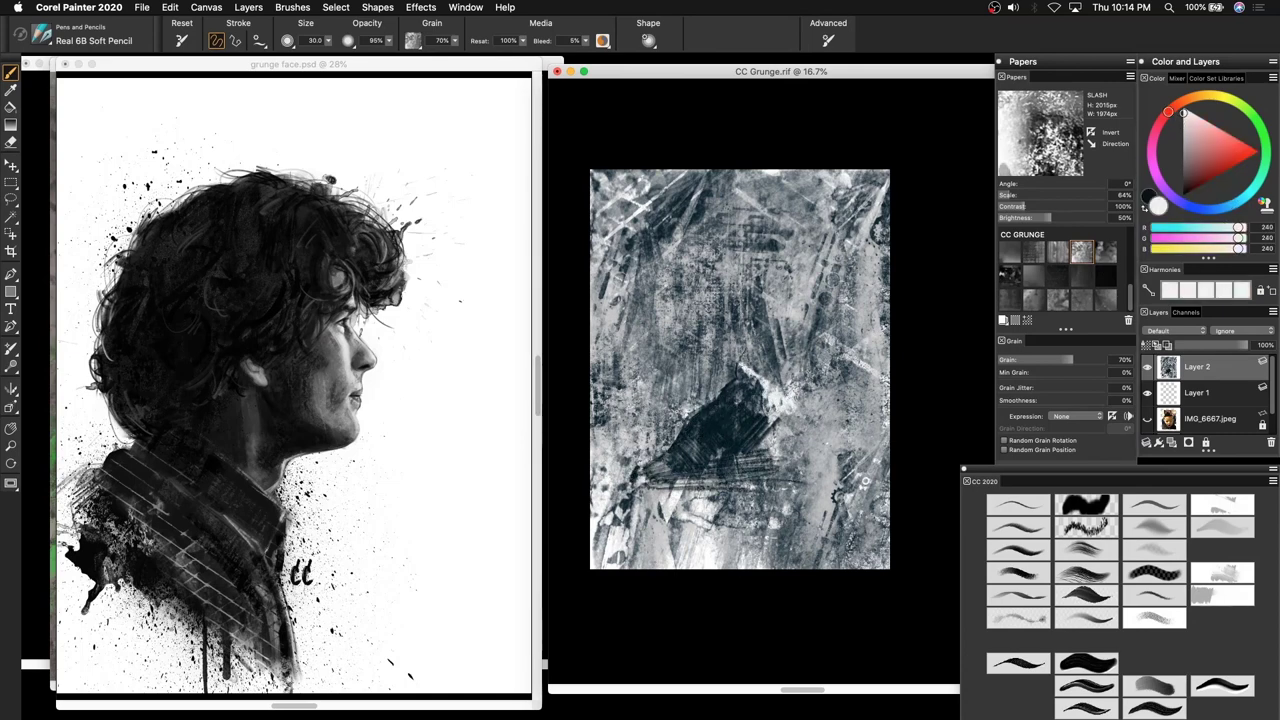
mouse_move(768, 406)
left_mouse_down()
mouse_move(806, 438)
mouse_move(746, 448)
left_mouse_up()
left_click(1210, 598)
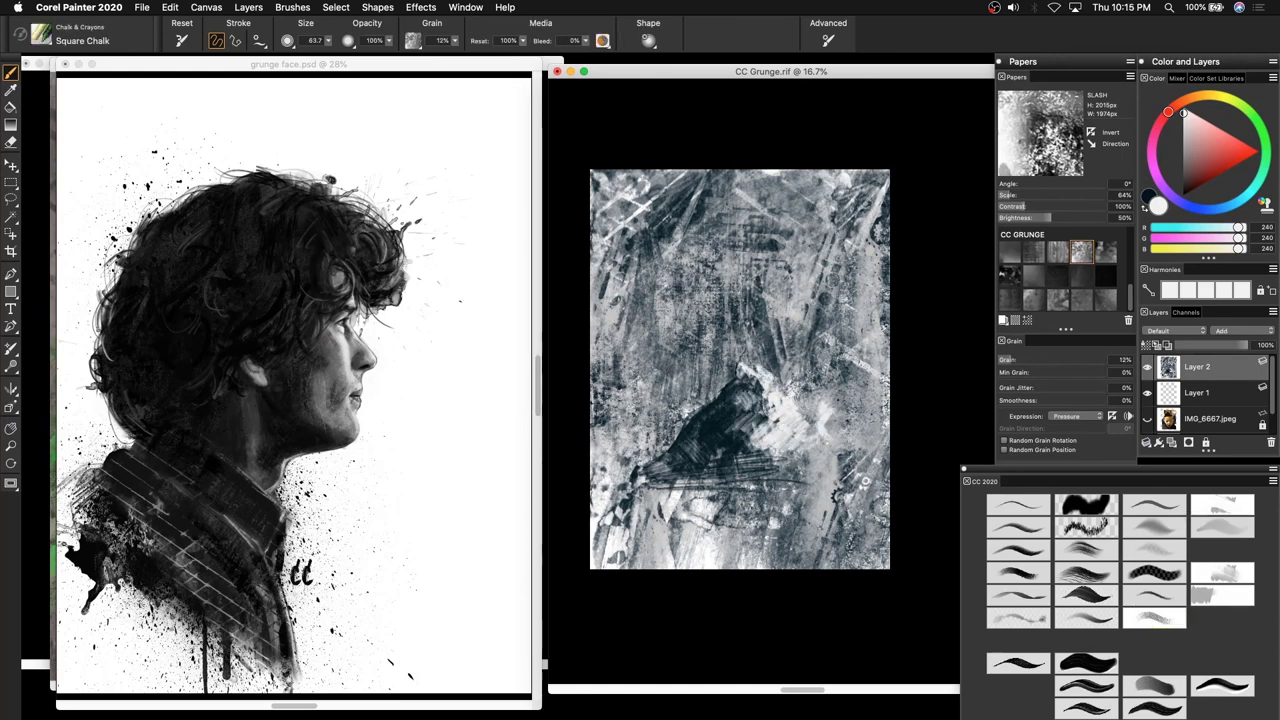
mouse_move(808, 410)
left_mouse_down()
mouse_move(840, 432)
mouse_move(730, 466)
left_mouse_up()
Set the paper brightness to 27%, paint dark ridges from the peak down the right slope, and switch to the Real 6B Soft Pencil.
left_click(1027, 217)
key("shift+x")
left_click_drag(742, 358, 888, 458)
left_click(1004, 550)
key("ctrl+1")
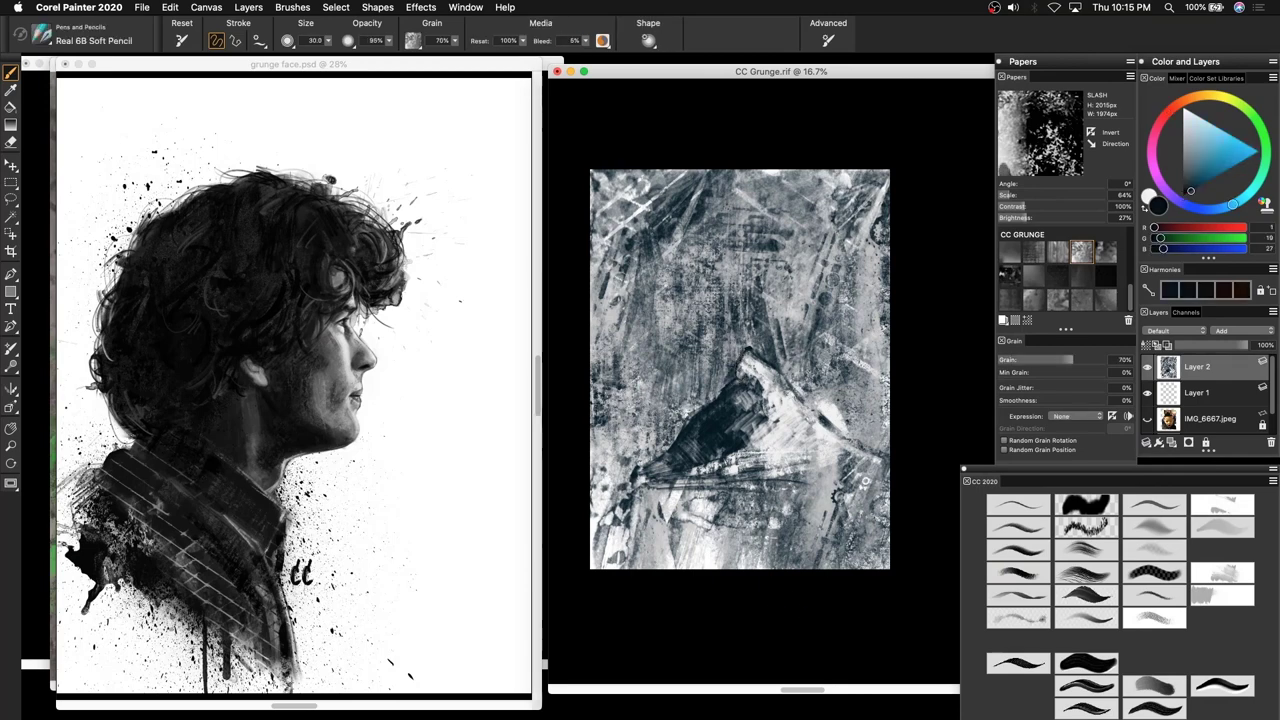
Add shading to the mountain's dark face and draw dark horizontal lines across the canvas at its base with the Real 6B Soft Pencil.
key("shift+x")
left_click_drag(734, 374, 686, 438)
key("shift+x")
left_click_drag(594, 476, 888, 475)
left_click_drag(594, 469, 876, 468)
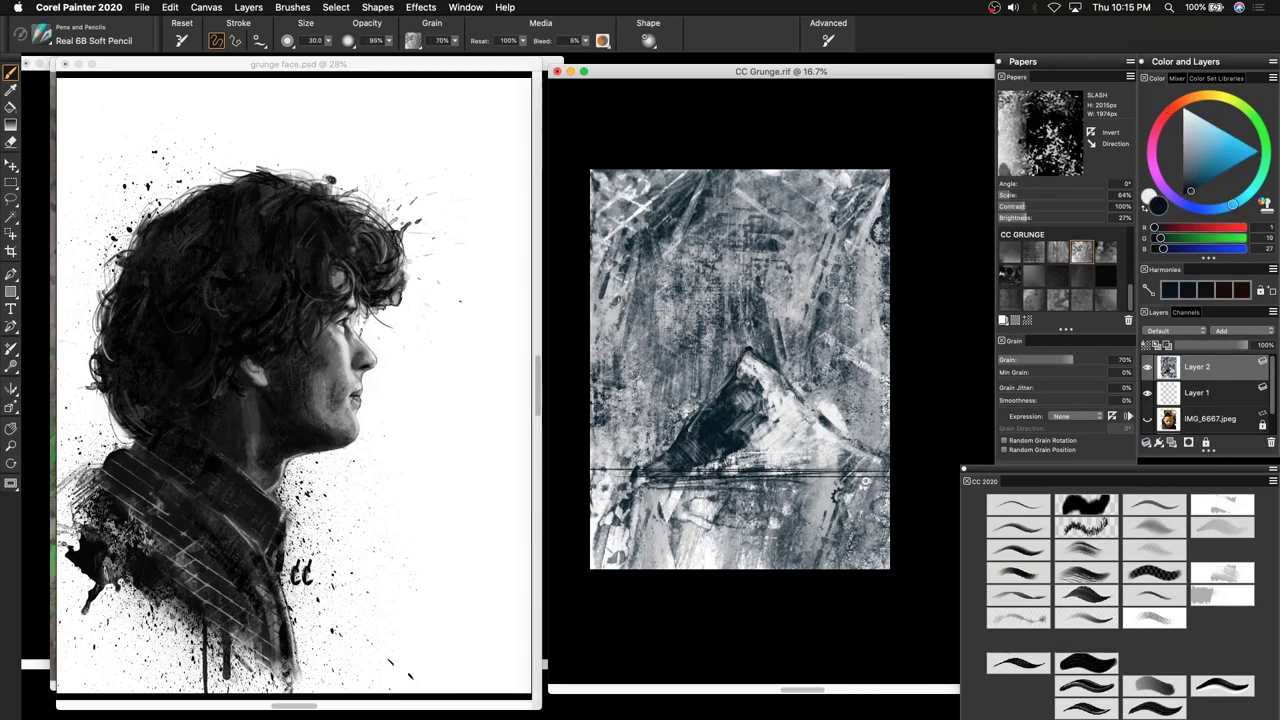
Cover the sky around the peak with light grey (RGB 224, 224, 224) texture using a large Square Chalk brush.
left_click(1183, 145)
left_click(1154, 617)
left_click_drag(752, 333, 700, 355)
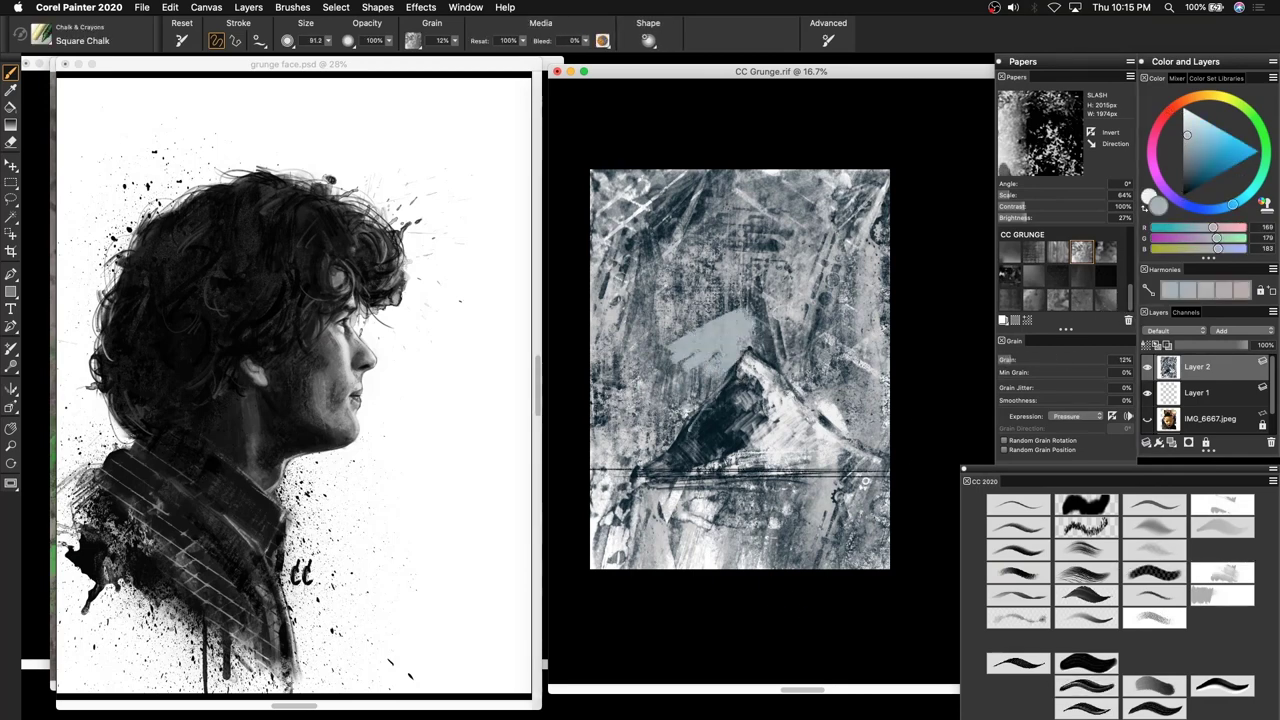
left_click(1183, 118)
mouse_move(668, 312)
left_mouse_down()
mouse_move(727, 307)
mouse_move(800, 355)
mouse_move(808, 315)
mouse_move(700, 345)
mouse_move(655, 410)
left_mouse_up()
left_click_drag(725, 185, 625, 285)
left_click_drag(750, 220, 865, 420)
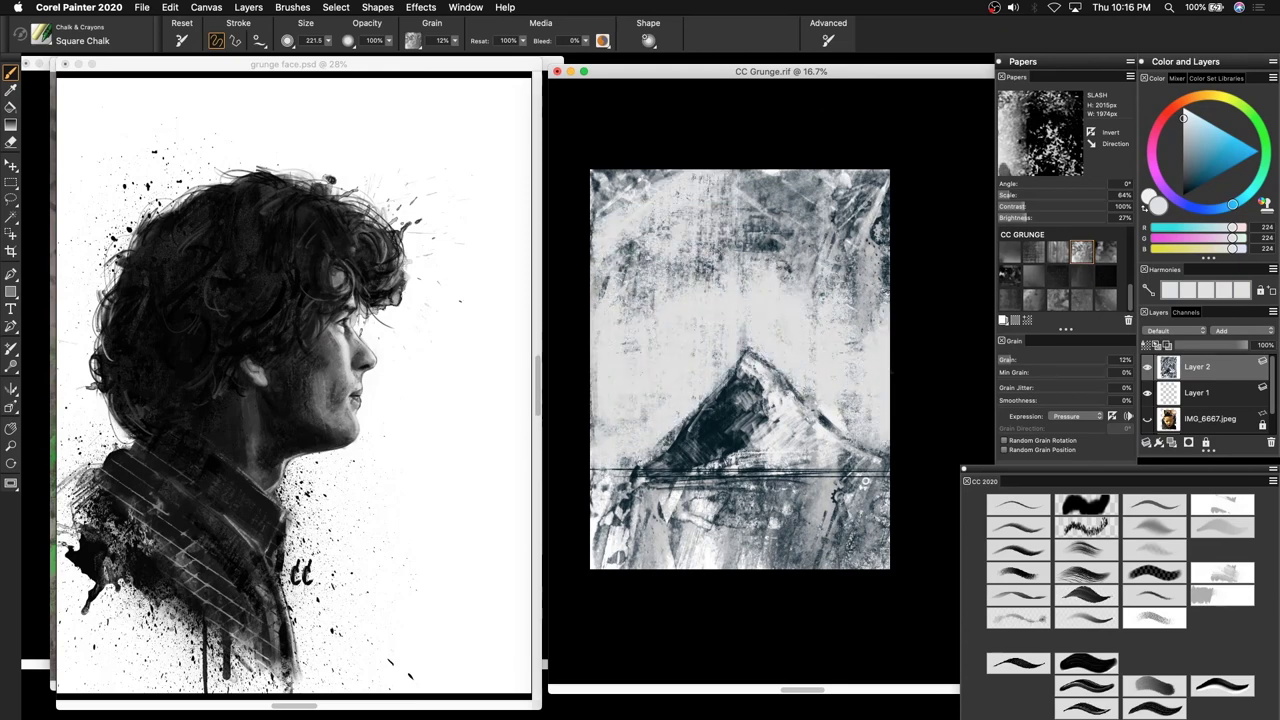
left_click_drag(865, 200, 760, 270)
Dab near-white (RGB 240, 240, 240) beside the mountain and brush mid-grey (RGB 102, 102, 102) haze across both sides behind it.
left_click(1180, 114)
left_click_drag(634, 371, 642, 371)
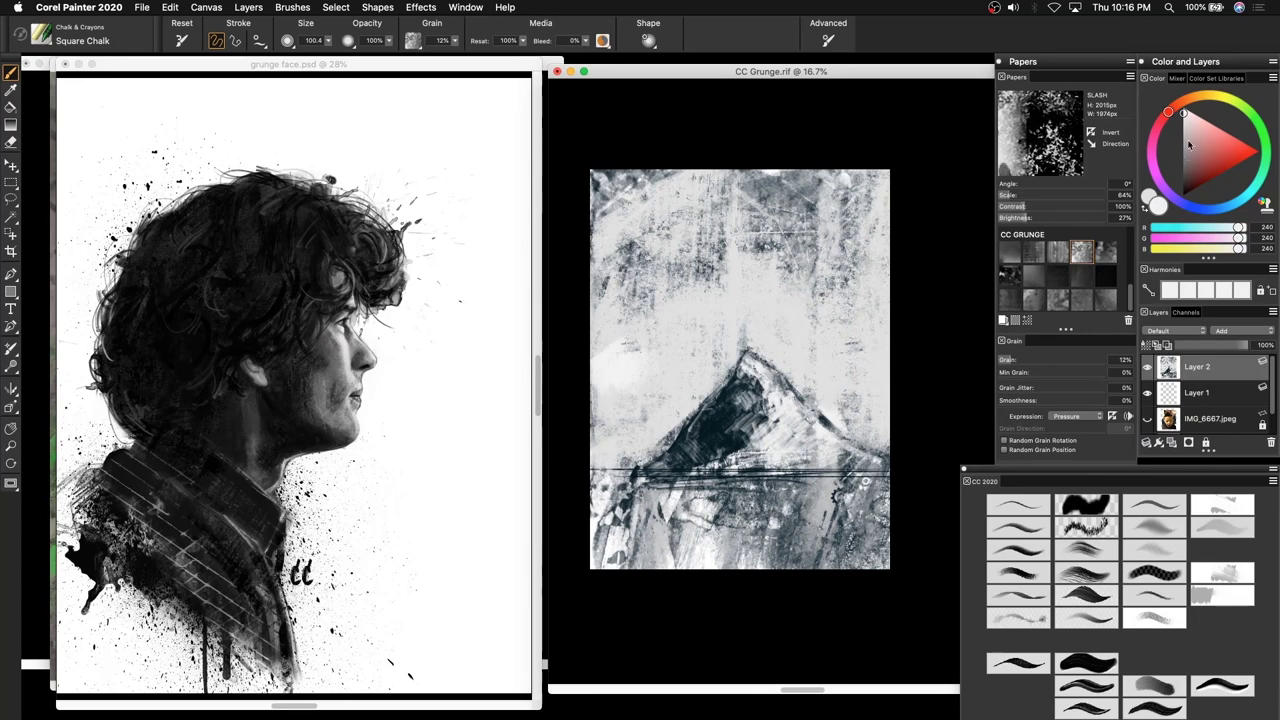
left_click_drag(1187, 139, 1183, 160)
mouse_move(610, 350)
left_mouse_down()
mouse_move(700, 372)
mouse_move(886, 376)
left_mouse_up()
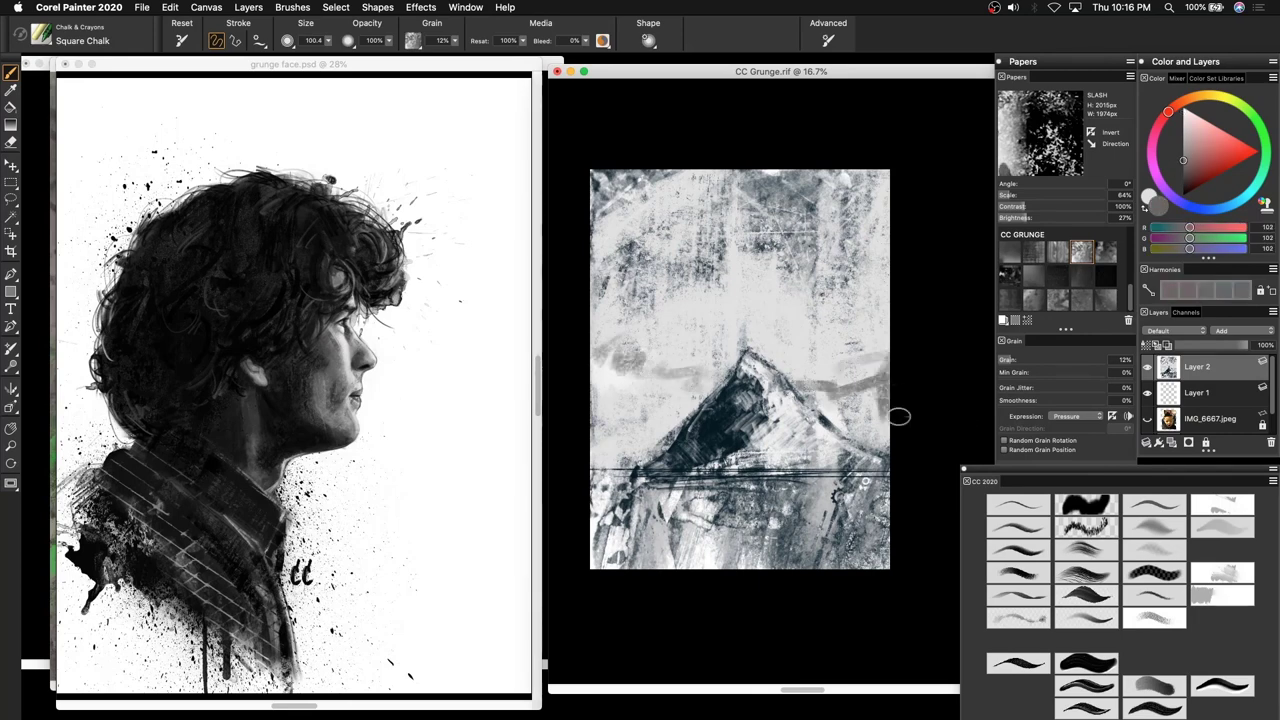
Hide Layer 2, show the IMG_6667.jpeg photo layer, and make Layer 1 the active layer.
left_click(1147, 366)
left_click(1148, 419)
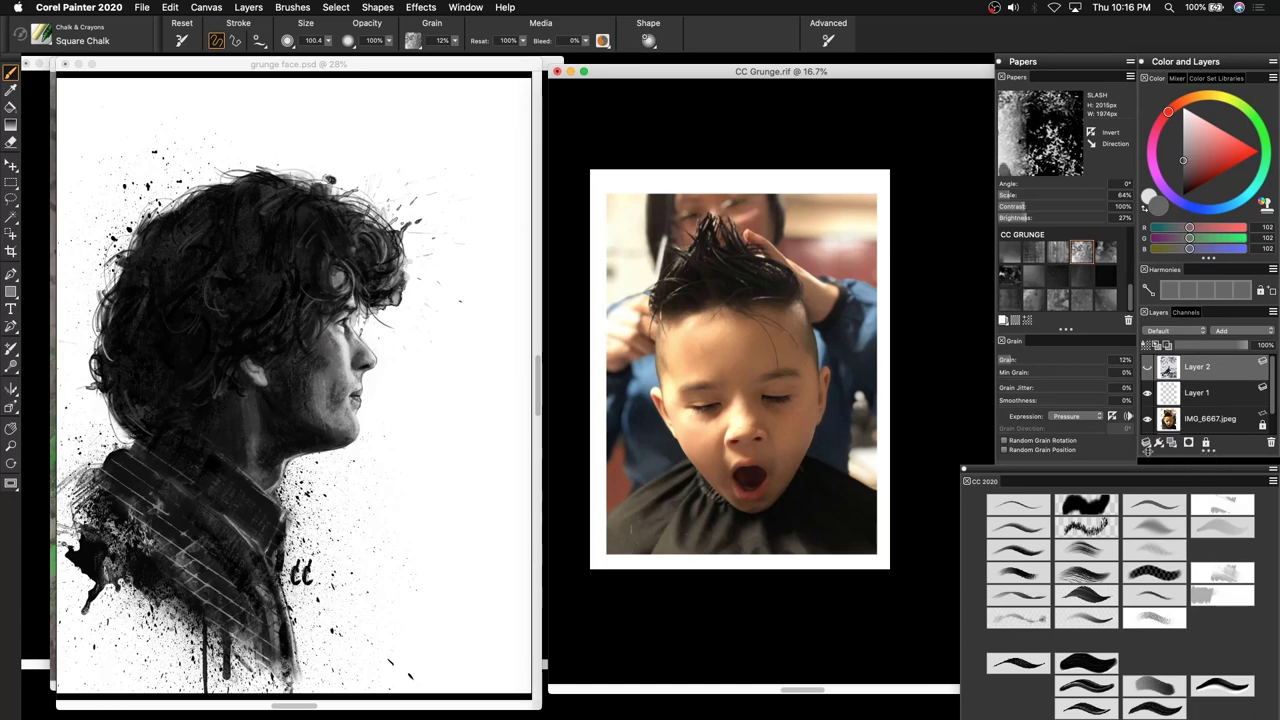
left_click(1212, 395)
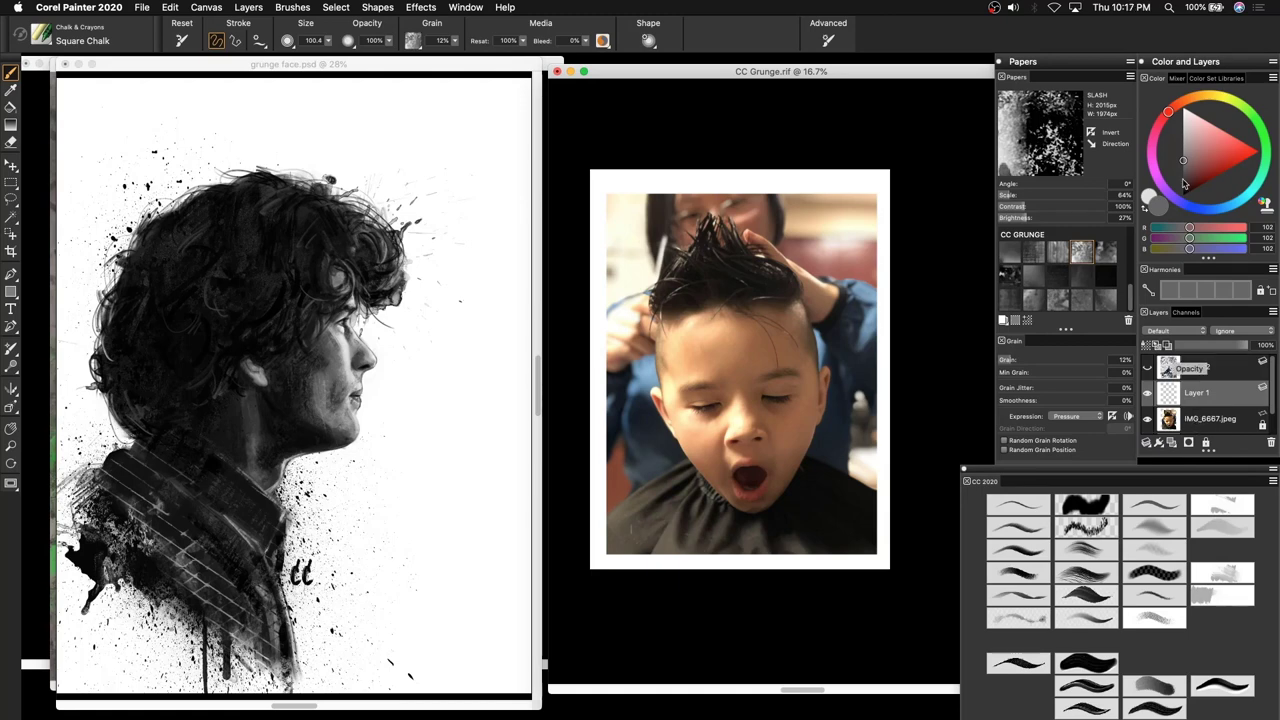
Choose the SMERY paper and paint muted teal (RGB 99, 132, 137) texture on the boy's forehead with a smaller Square Chalk brush.
left_click(1243, 202)
left_click(1209, 153)
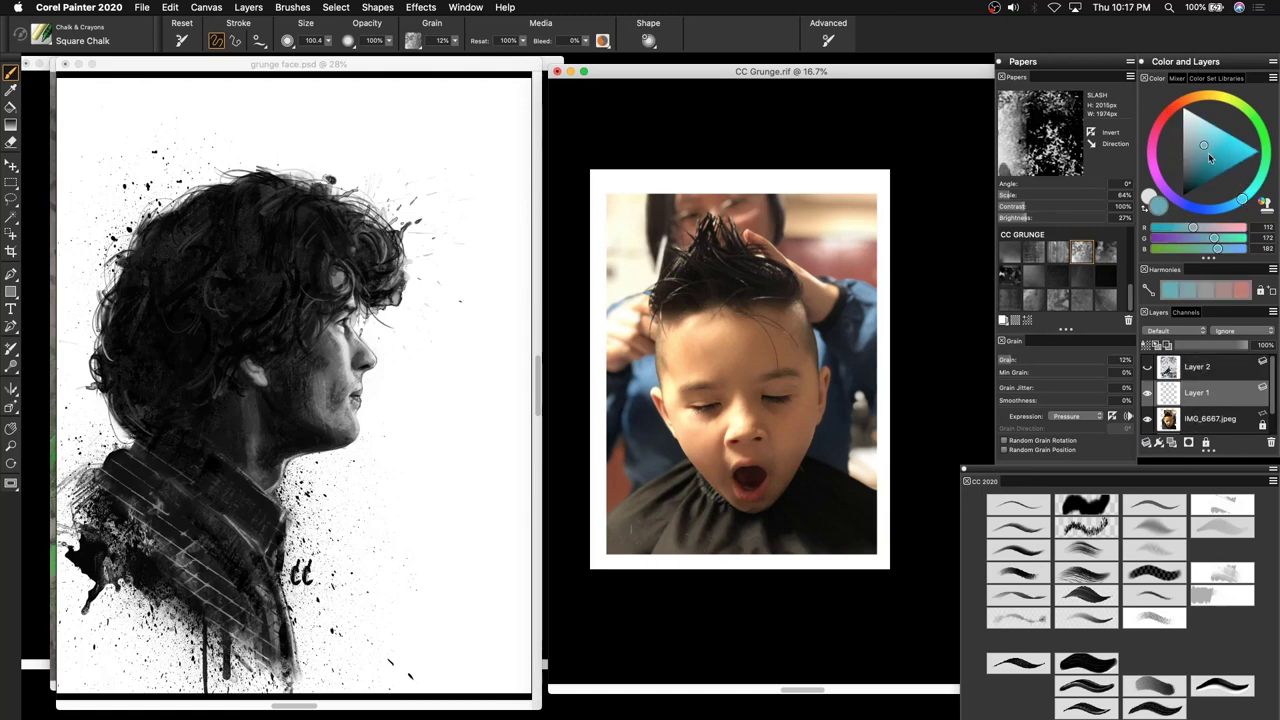
left_click(1080, 277)
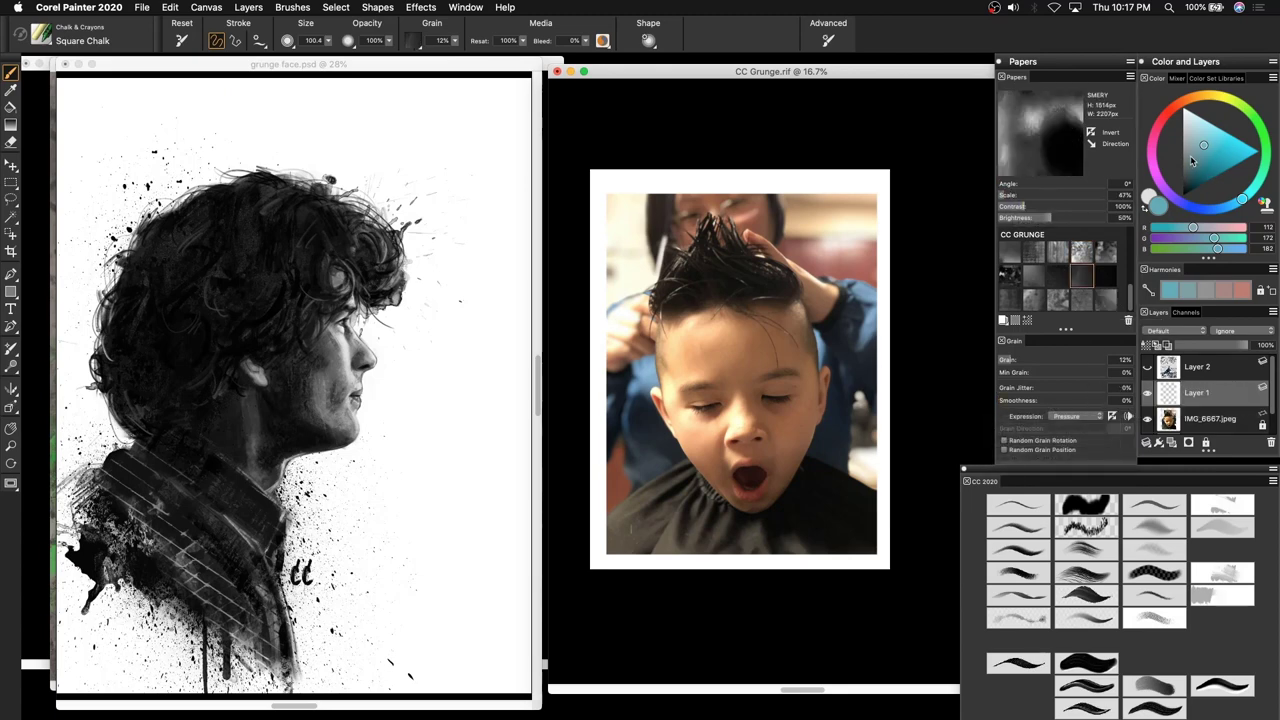
left_click(1192, 159)
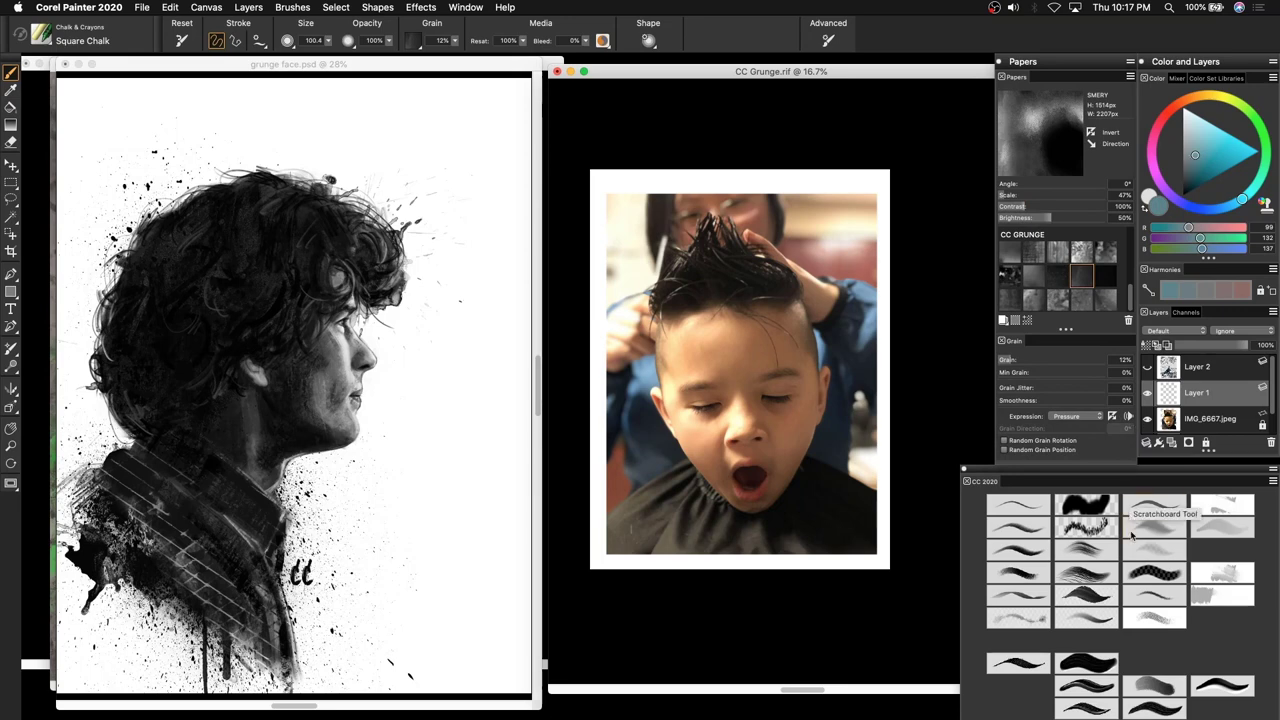
key("[")
mouse_move(776, 328)
left_mouse_down()
mouse_move(877, 351)
mouse_move(798, 370)
left_mouse_up()
Try the Multiply composite method on Layer 1, adjust the brush size, and set the layer to Overlay.
left_click(1175, 330)
left_click(1182, 434)
key("[")
key("[")
key("[")
key("[")
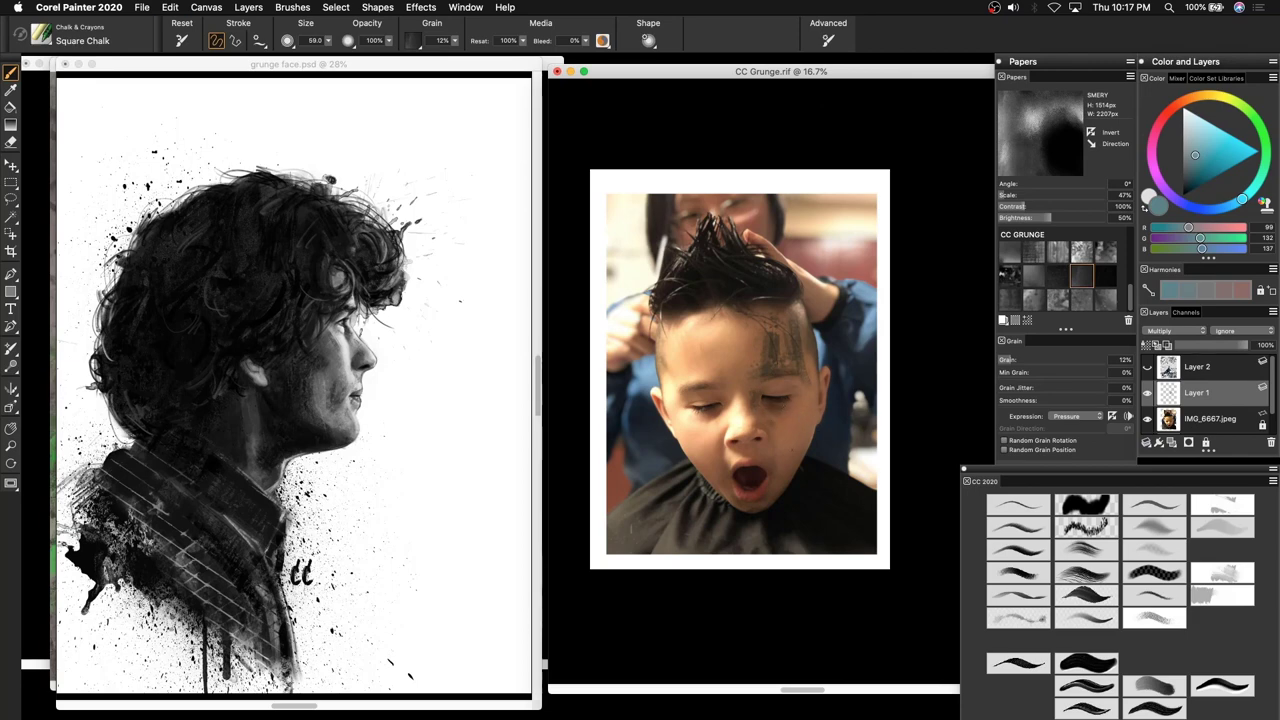
left_click(1175, 330)
left_click(1175, 350)
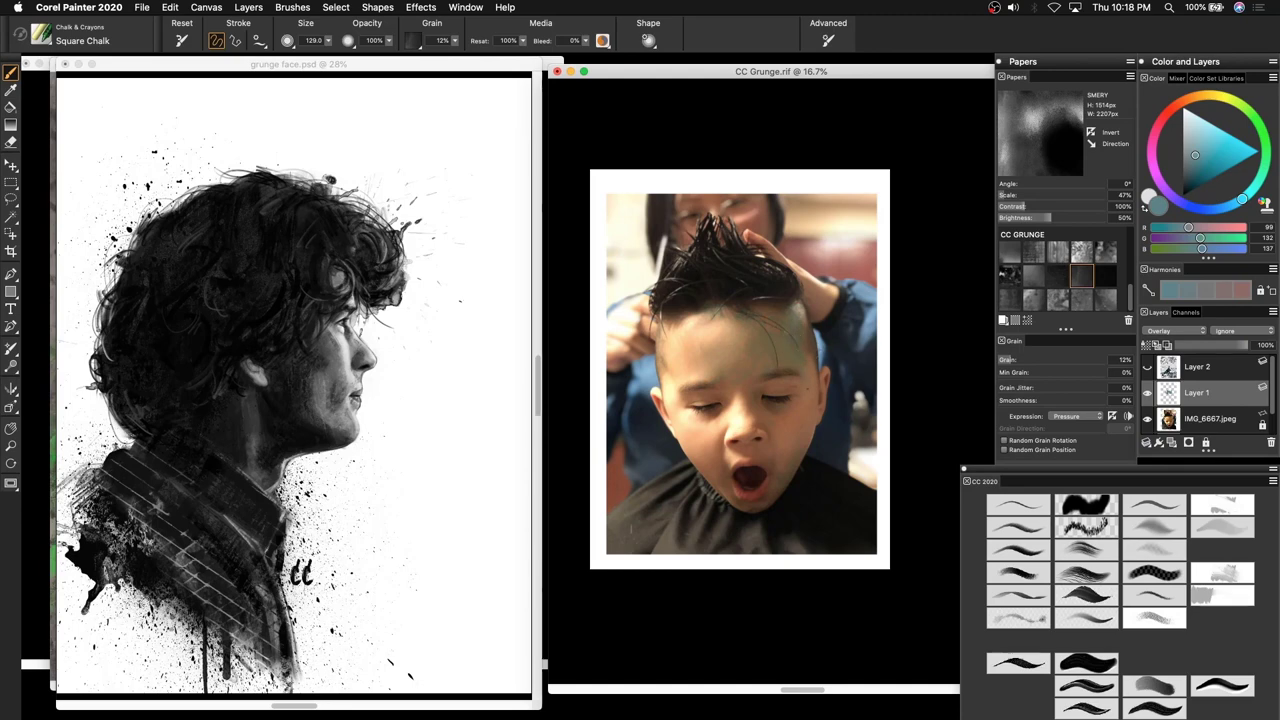
Paint saturated blue texture over the cheek and forehead on the right side of the boy's face.
left_click(843, 455, "alt")
left_click(1216, 209)
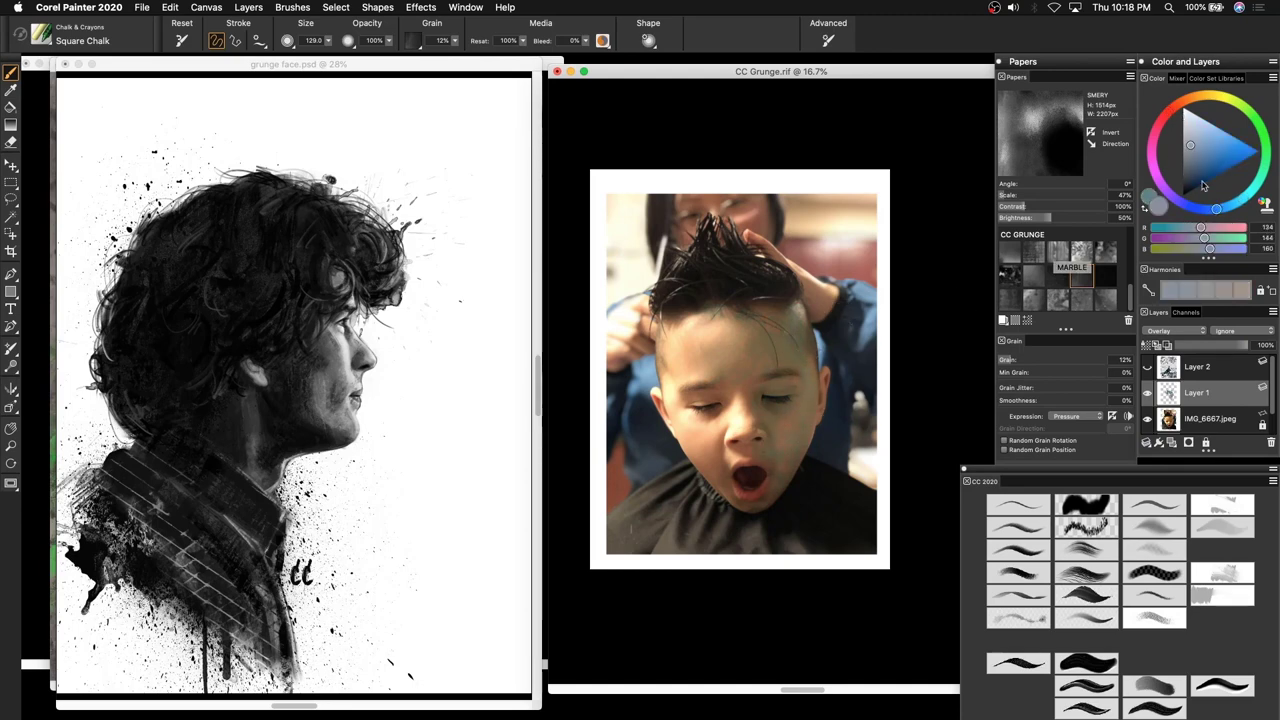
left_click(1215, 161)
left_click_drag(798, 449, 776, 428)
left_click_drag(753, 386, 794, 340)
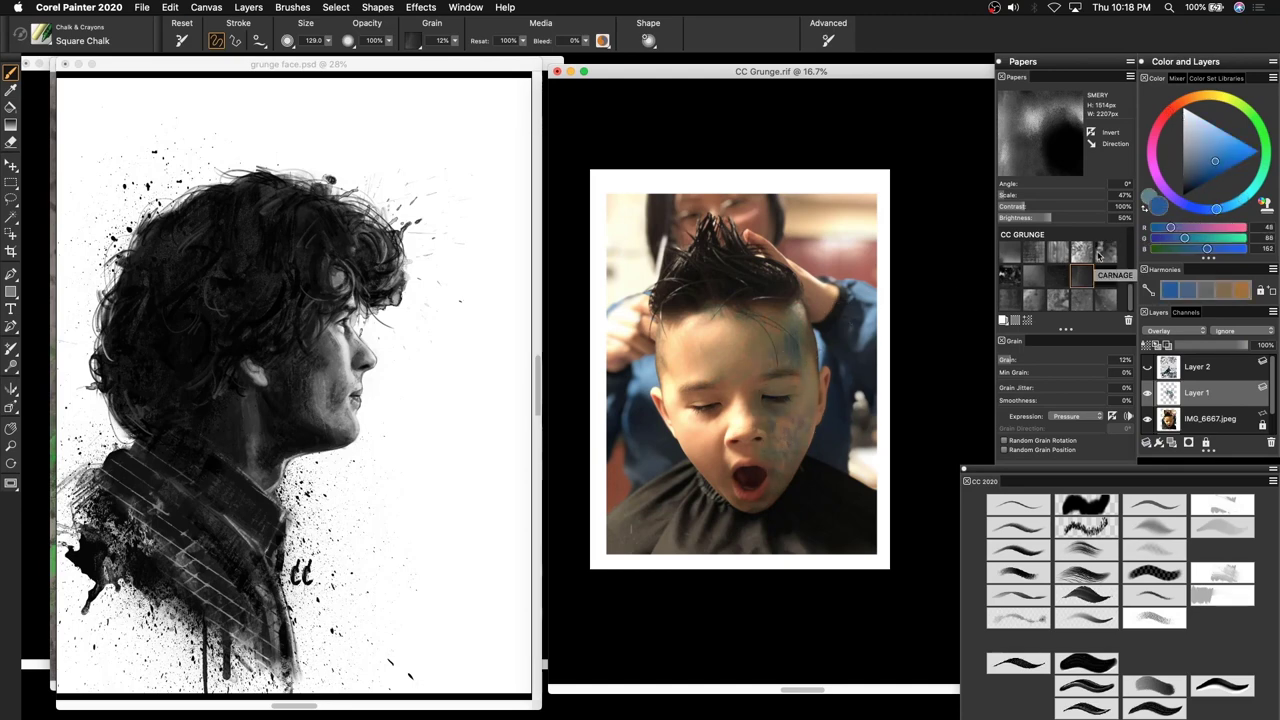
Choose the CARNAGE paper at 51% scale and brush light cyan speckles over the forehead and right cheek.
left_click(1105, 254)
left_click(1005, 195)
left_click(808, 388, "alt")
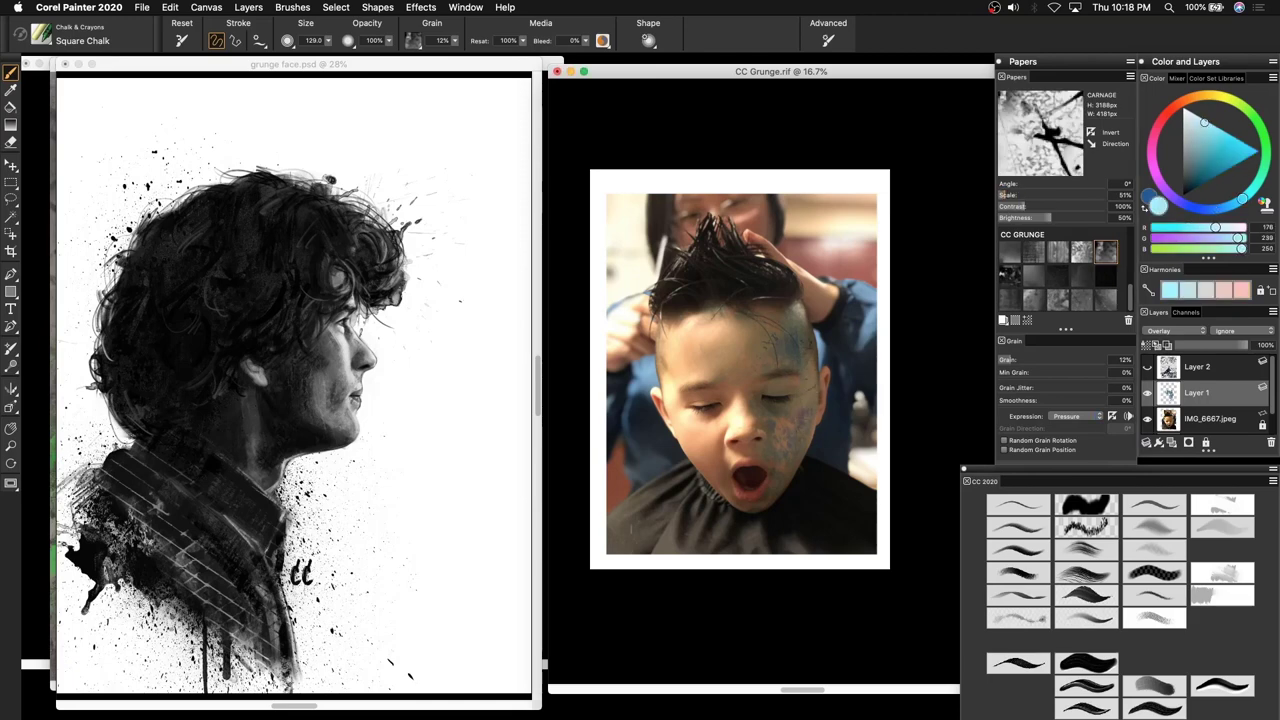
left_click_drag(780, 346, 752, 360)
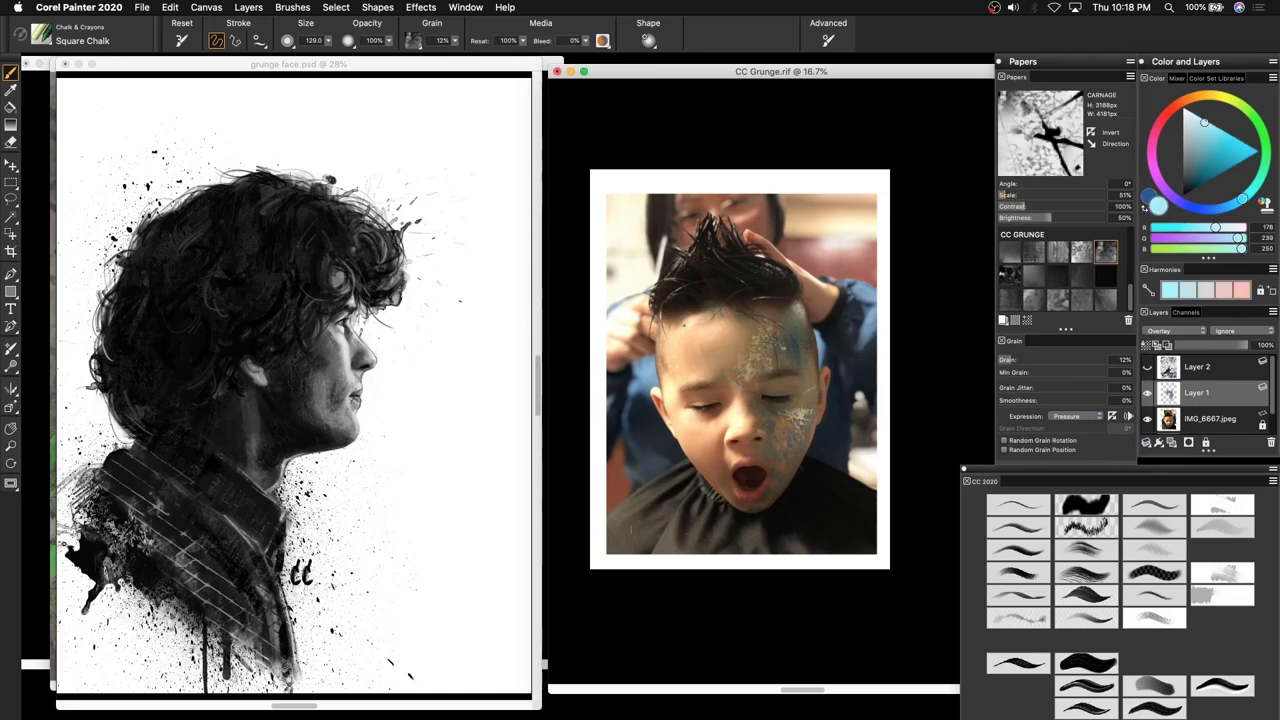
Texture the left temple in light cyan with the CARNAGE paper rotated to 64° and the left cheek with the SCRATCHY paper.
left_click(1018, 183)
left_click(1004, 195)
key("[")
left_click_drag(685, 352, 678, 368)
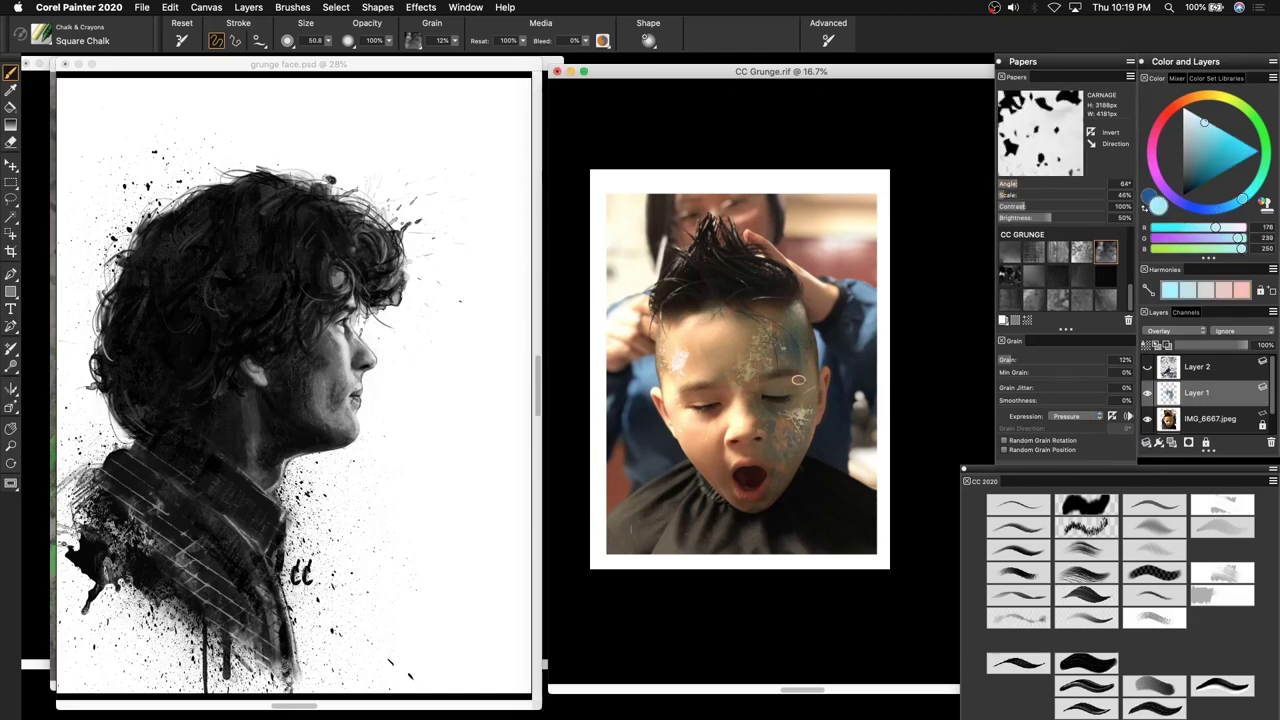
left_click(1106, 299)
left_click_drag(706, 456, 708, 423)
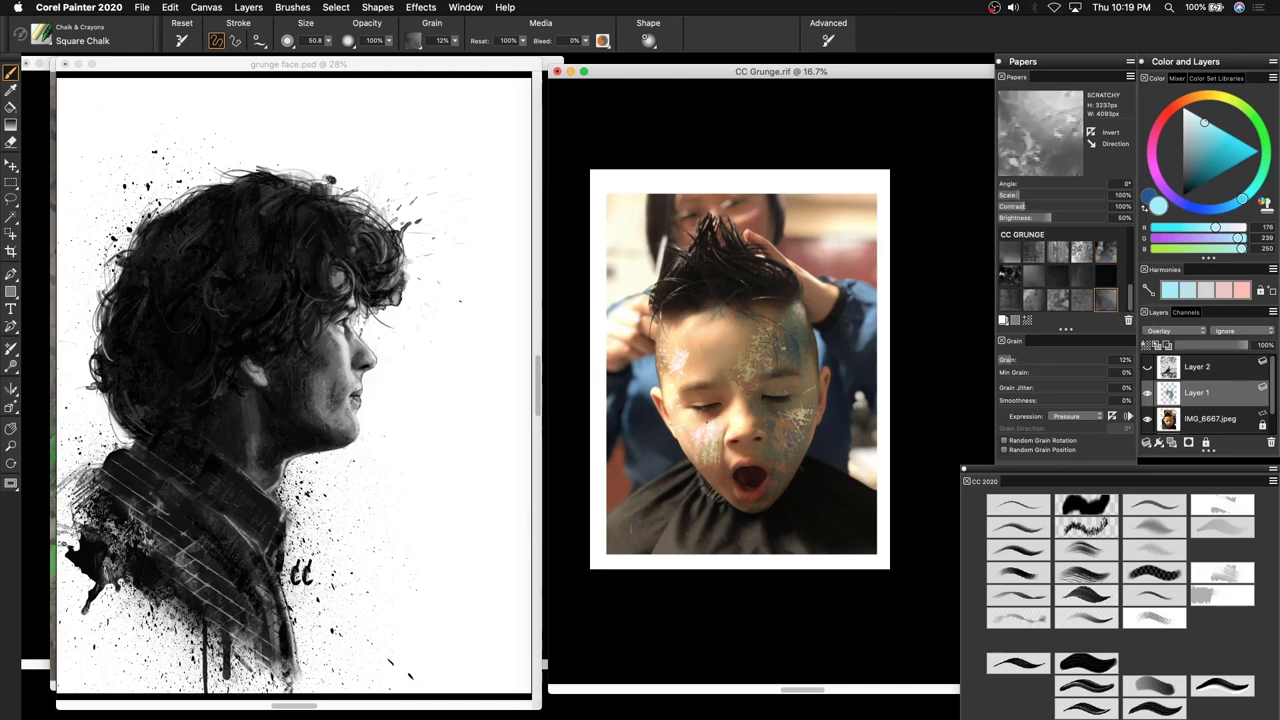
Add a new layer and paint orange scratchy texture across the boy's forehead with a larger Square Chalk brush.
left_click(1198, 96)
key("]")
mouse_move(680, 372)
left_mouse_down()
mouse_move(705, 355)
mouse_move(738, 372)
mouse_move(754, 312)
mouse_move(800, 358)
left_mouse_up()
left_click(1171, 442)
left_click(1229, 149)
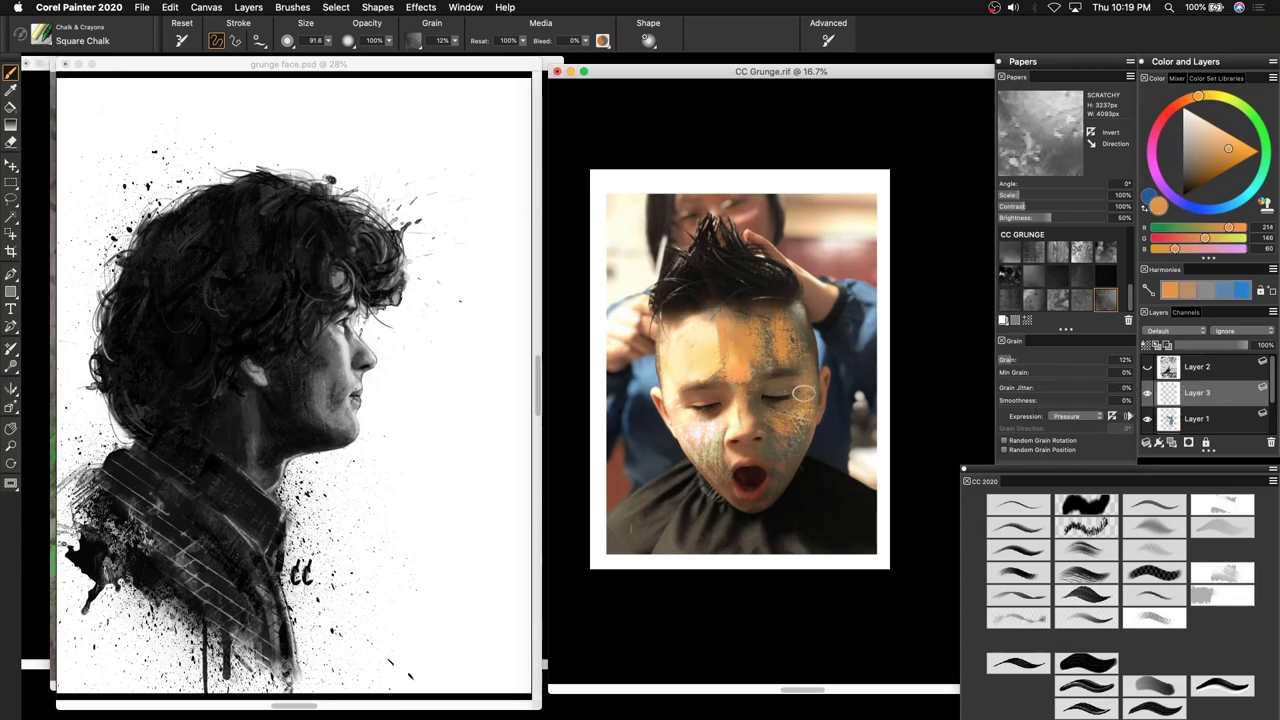
Create Layer 4 above Layer 3 and block in the background around the boy in very dark brown with an enlarged brush.
left_click(1215, 419)
left_click(1230, 398)
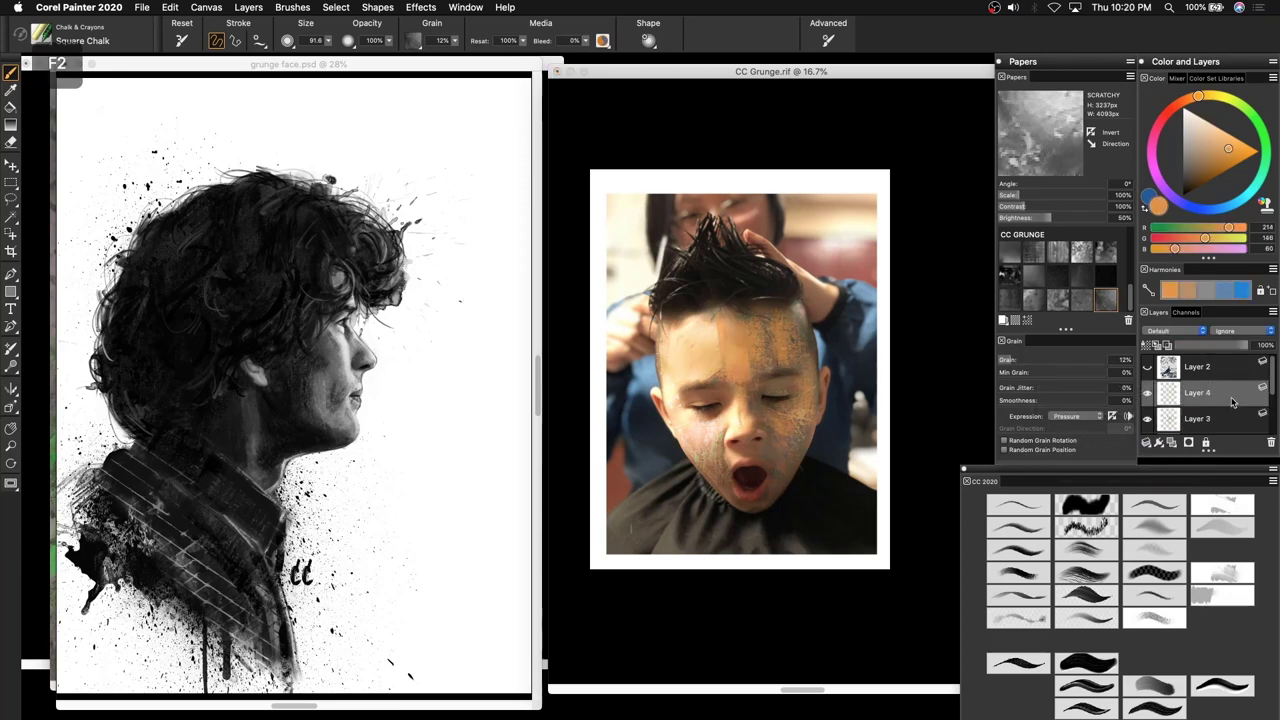
key("super+shift+n")
left_click(1196, 188)
key("]")
mouse_move(628, 305)
left_mouse_down()
mouse_move(624, 362)
mouse_move(640, 232)
mouse_move(600, 415)
mouse_move(740, 200)
mouse_move(840, 300)
mouse_move(790, 200)
left_mouse_up()
left_click_drag(840, 310, 870, 385)
Choose the PRINTS paper and paint dark navy strokes over the background on both sides of the boy.
left_click(840, 385, "alt")
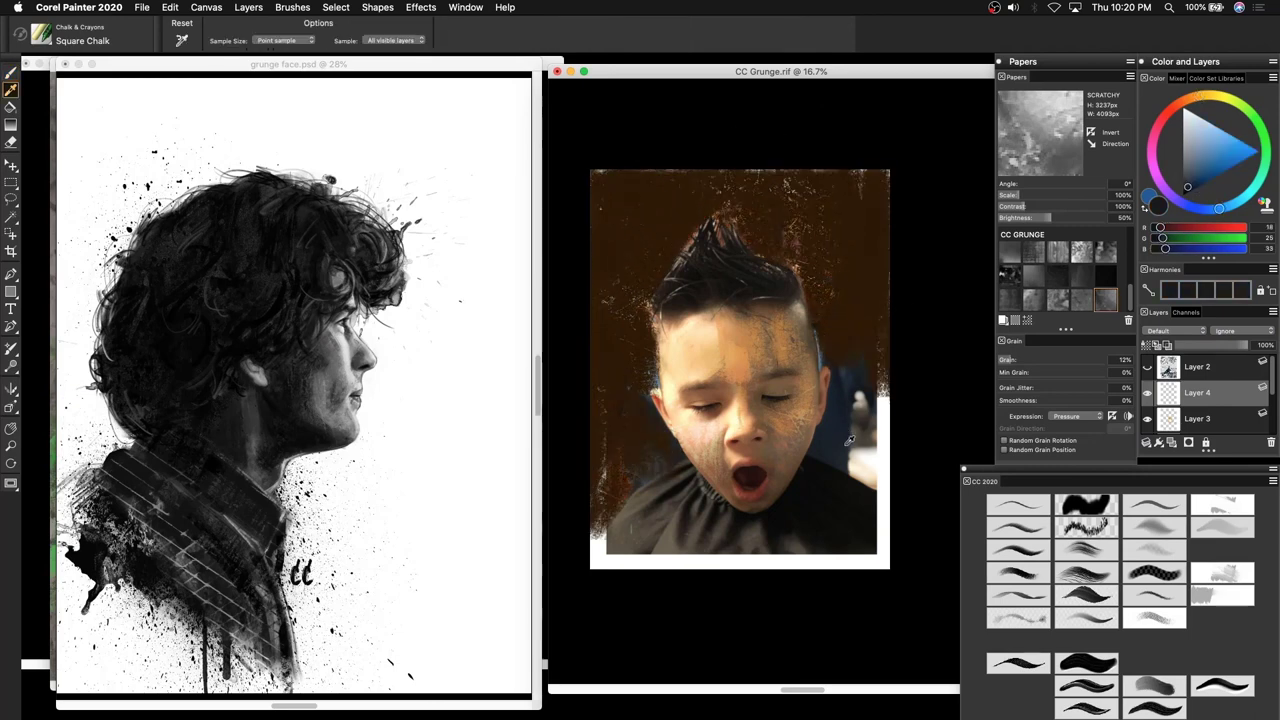
left_click(1057, 299)
mouse_move(635, 298)
left_mouse_down()
mouse_move(655, 215)
mouse_move(663, 274)
mouse_move(630, 455)
left_mouse_up()
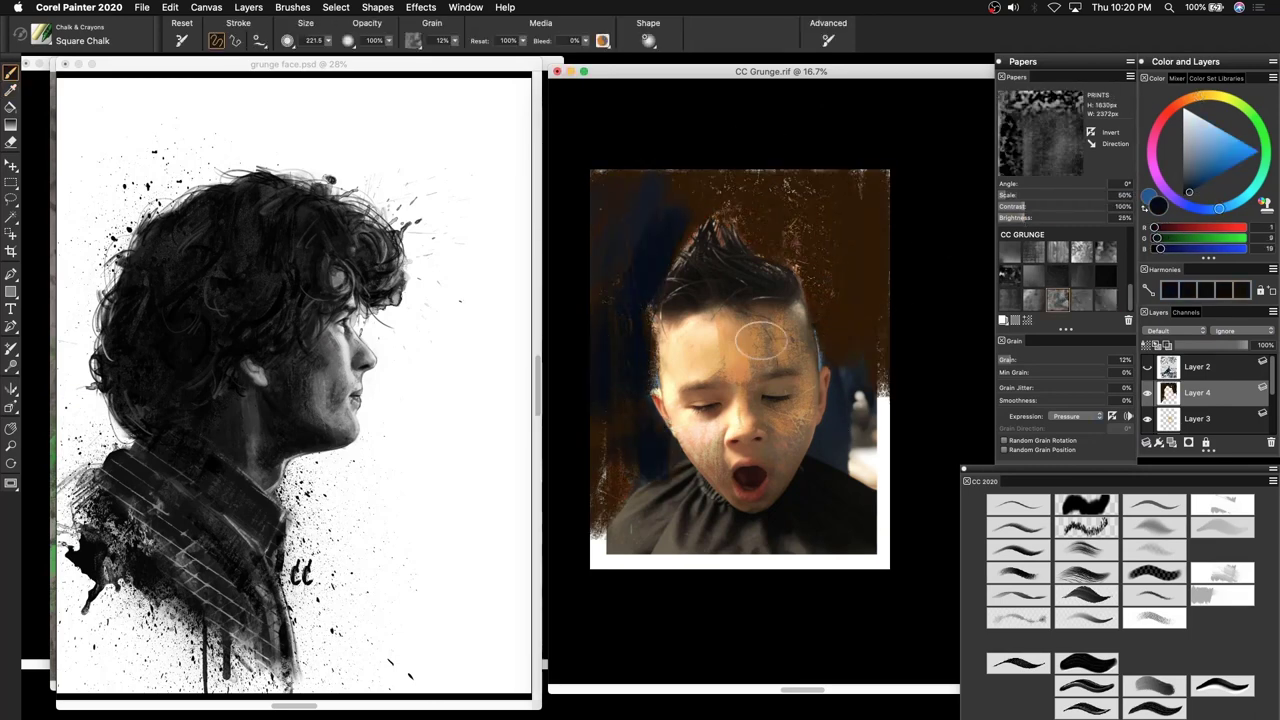
mouse_move(850, 330)
left_mouse_down()
mouse_move(855, 465)
mouse_move(850, 255)
left_mouse_up()
Pick a lighter blue and brush more textured strokes over the background around the boy's hair, sides and shoulders.
left_click(1207, 133)
left_click_drag(668, 215, 620, 280)
left_click_drag(650, 240, 625, 375)
left_click_drag(830, 205, 858, 490)
left_click_drag(650, 455, 615, 550)
mouse_move(640, 255)
left_mouse_down()
mouse_move(720, 190)
mouse_move(946, 206)
mouse_move(629, 366)
mouse_move(611, 420)
mouse_move(677, 511)
mouse_move(829, 486)
left_mouse_up()
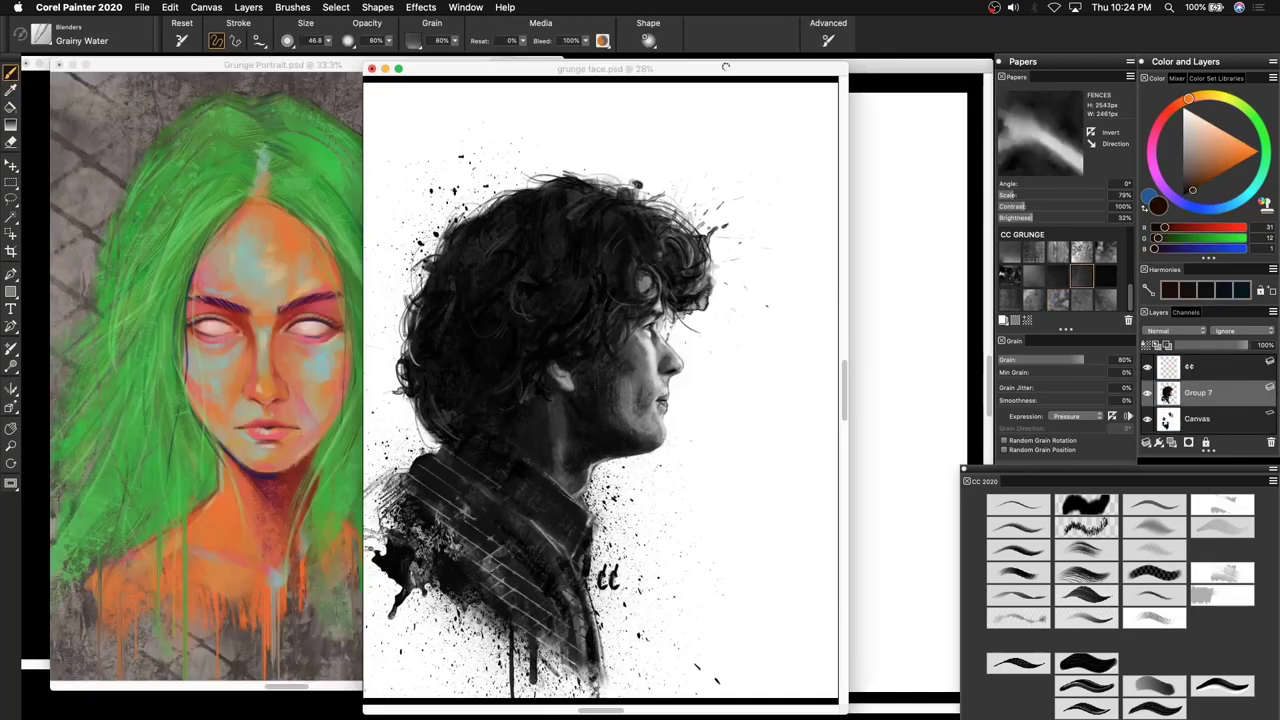
Bring GRUNGE.psd forward and toggle its two skull groups to examine the grunge background and the skull artwork.
left_click_drag(726, 67, 818, 52)
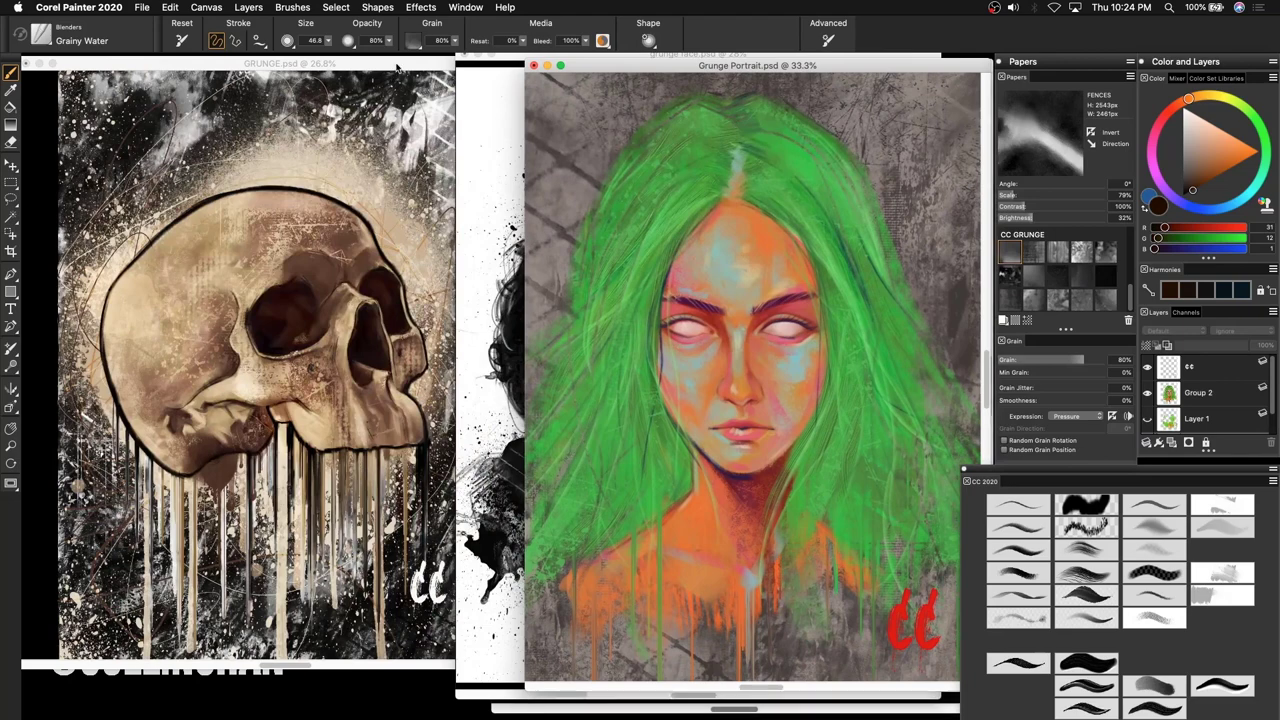
left_click_drag(397, 67, 664, 78)
left_click(1147, 393)
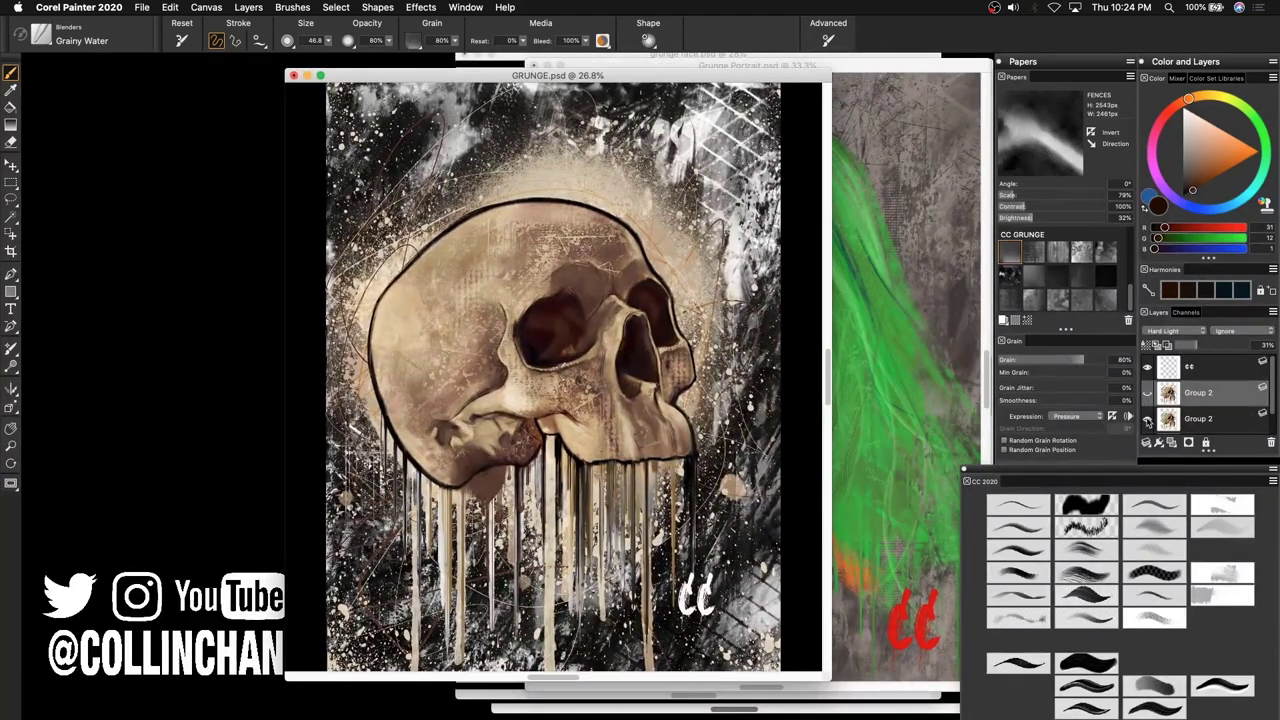
left_click_drag(1268, 398, 1273, 432)
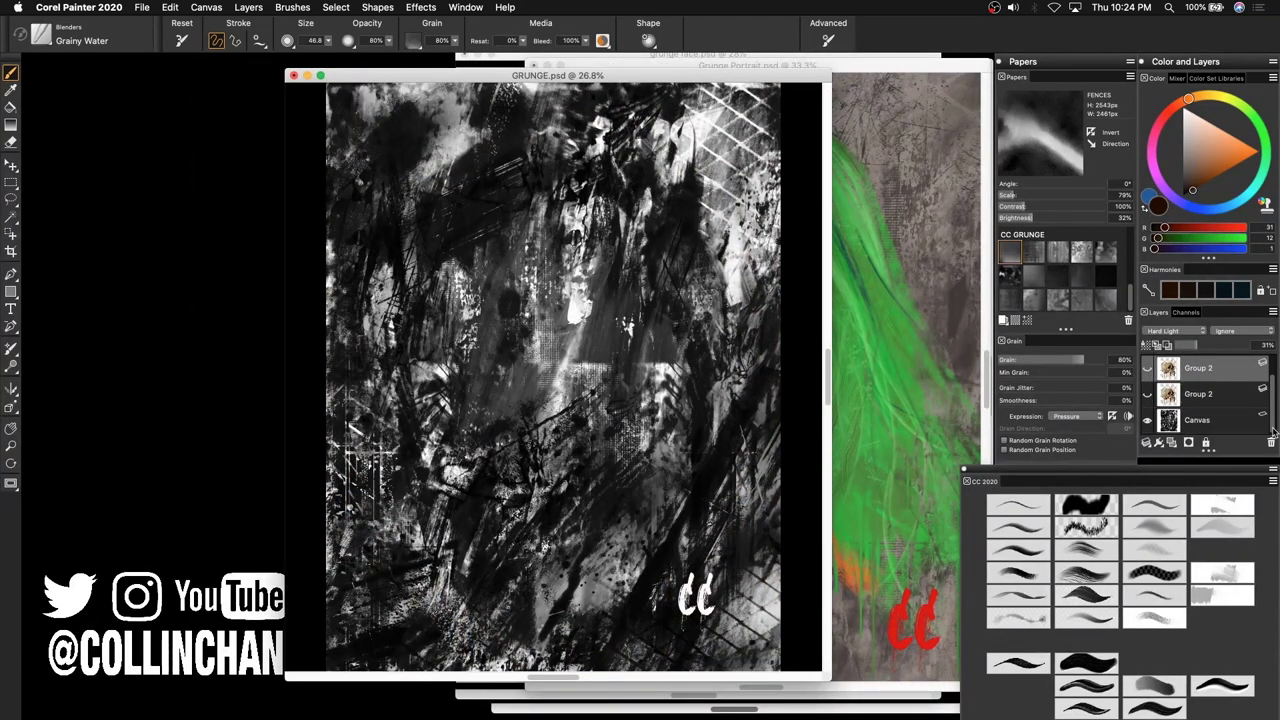
left_click(1147, 395)
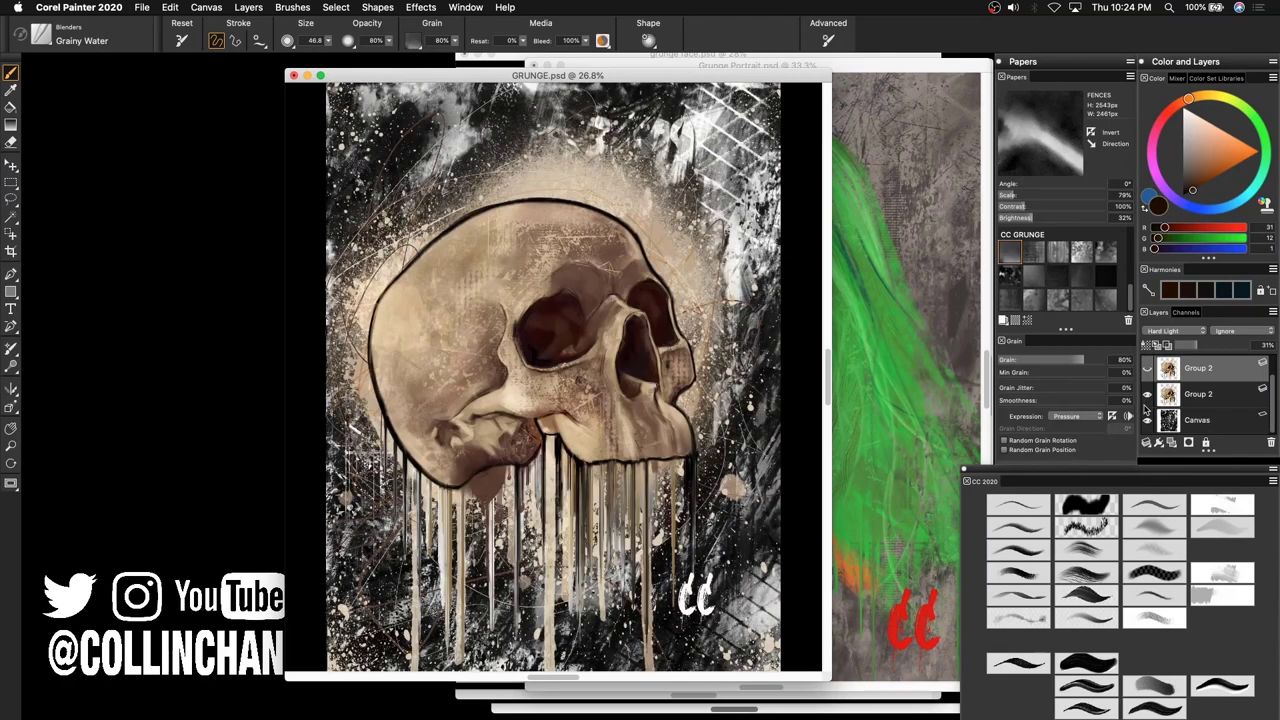
left_click(1148, 369)
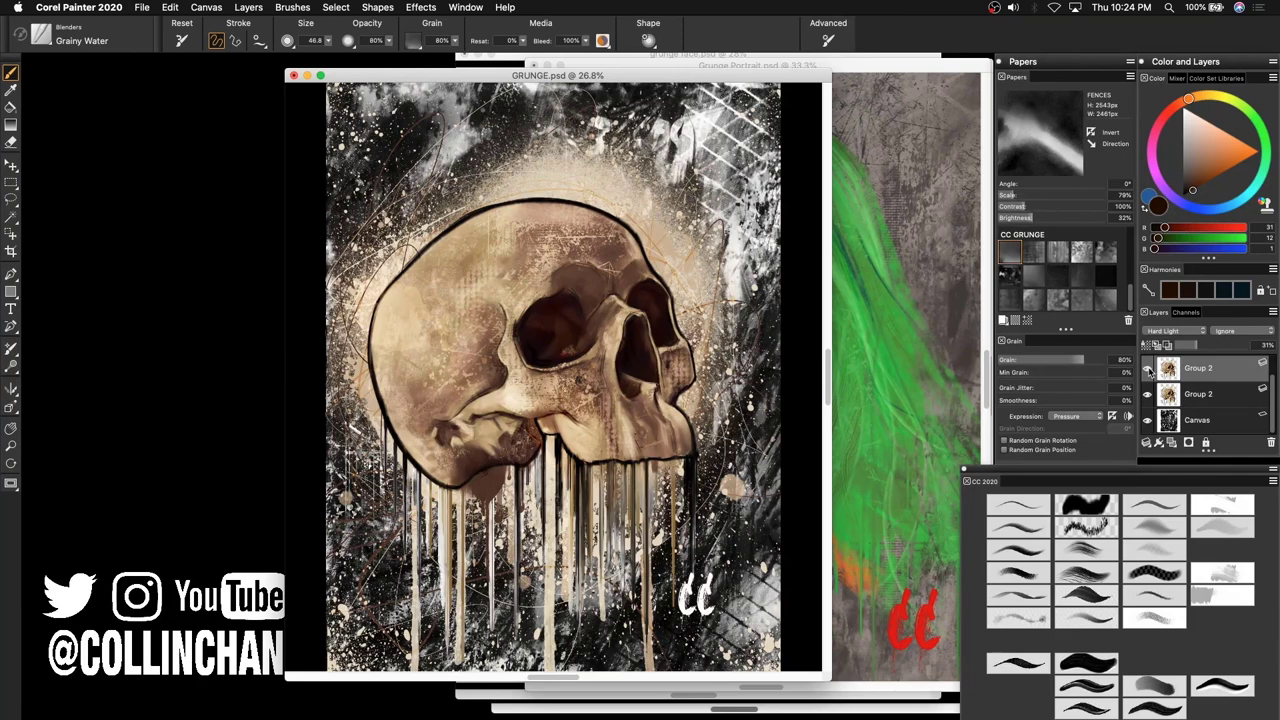
left_click_drag(697, 85, 768, 80)
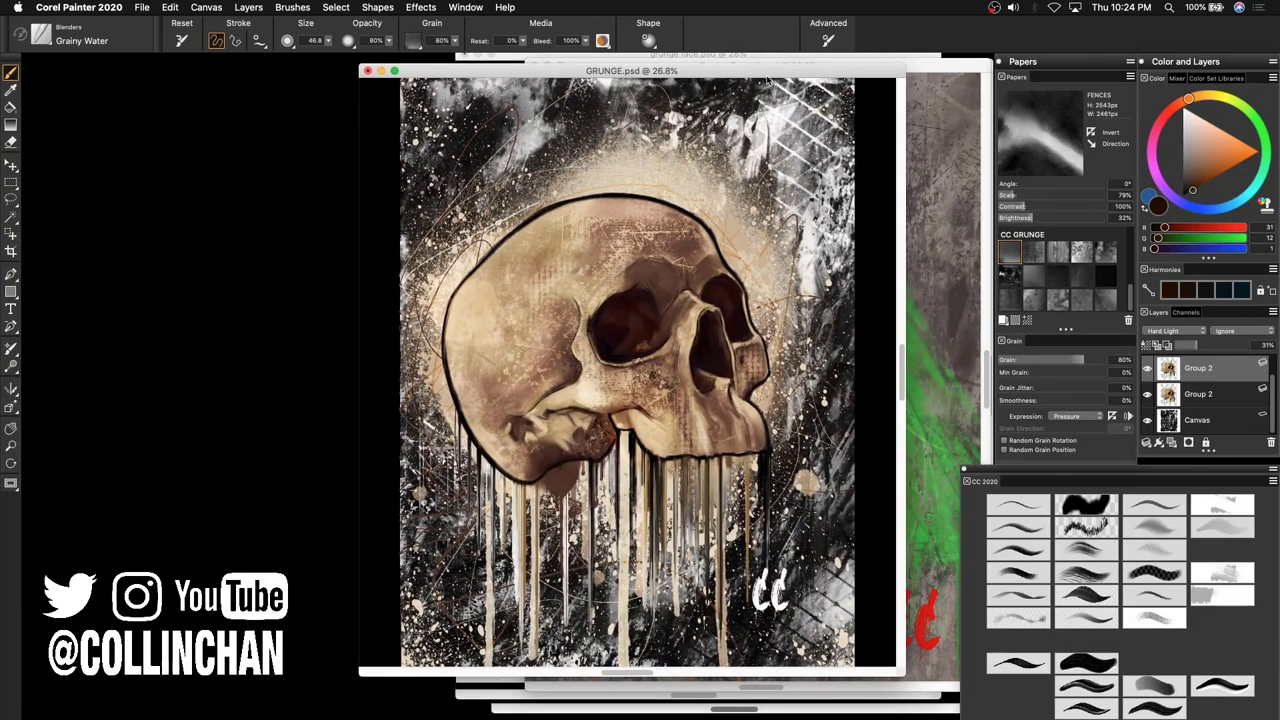
Bring the blank CC Grunge.rif canvas to the front, reposition its window, and choose the Square Chalk brush.
left_click_drag(942, 69, 878, 75)
left_click(954, 71)
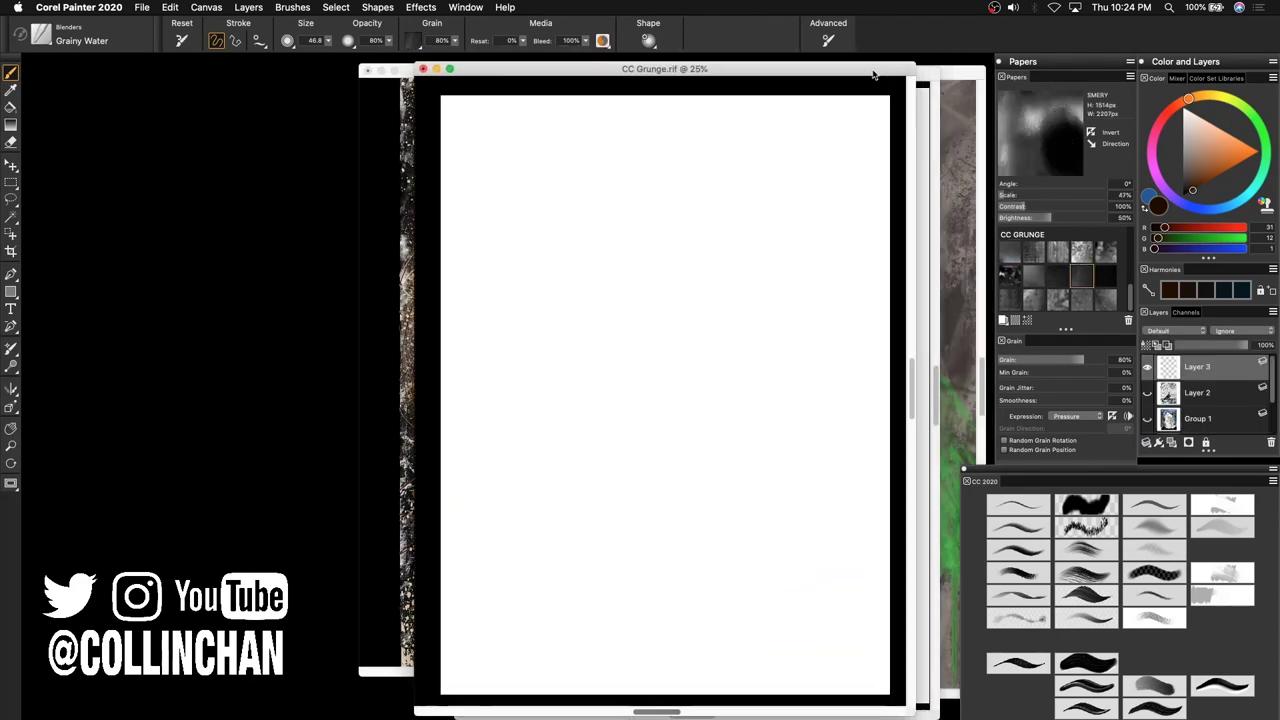
left_click_drag(765, 70, 739, 63)
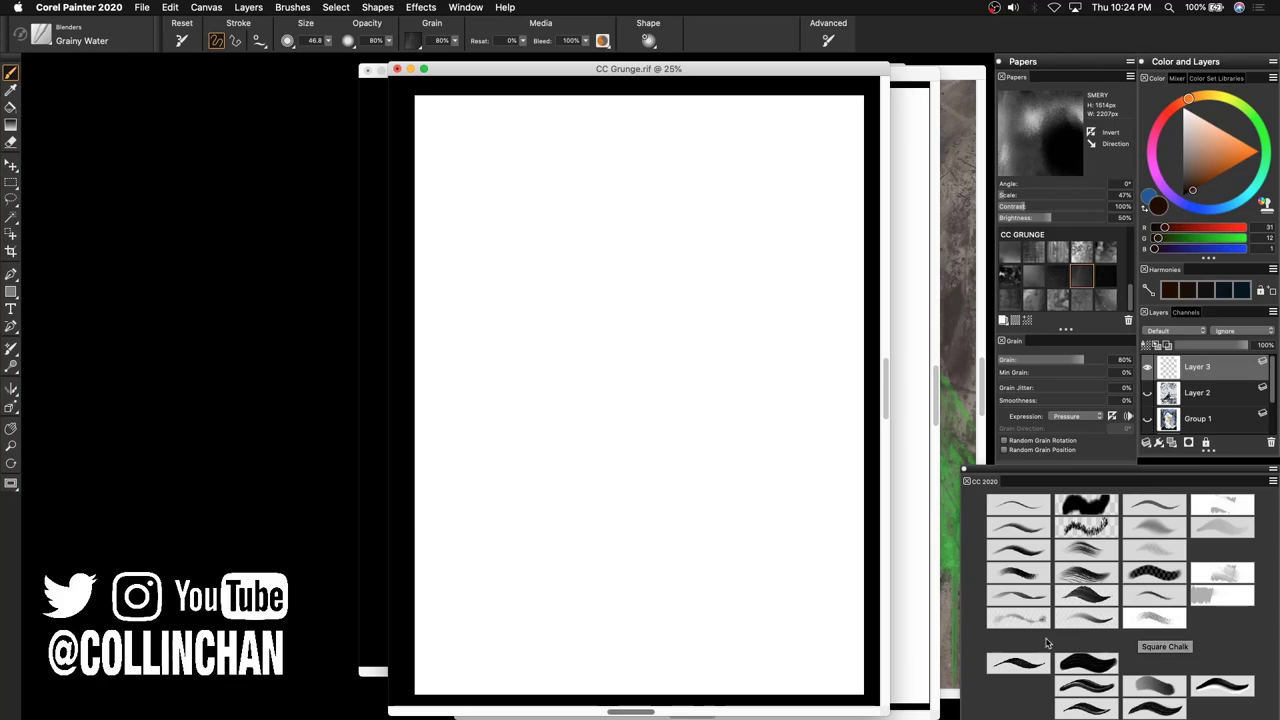
left_click(1150, 618)
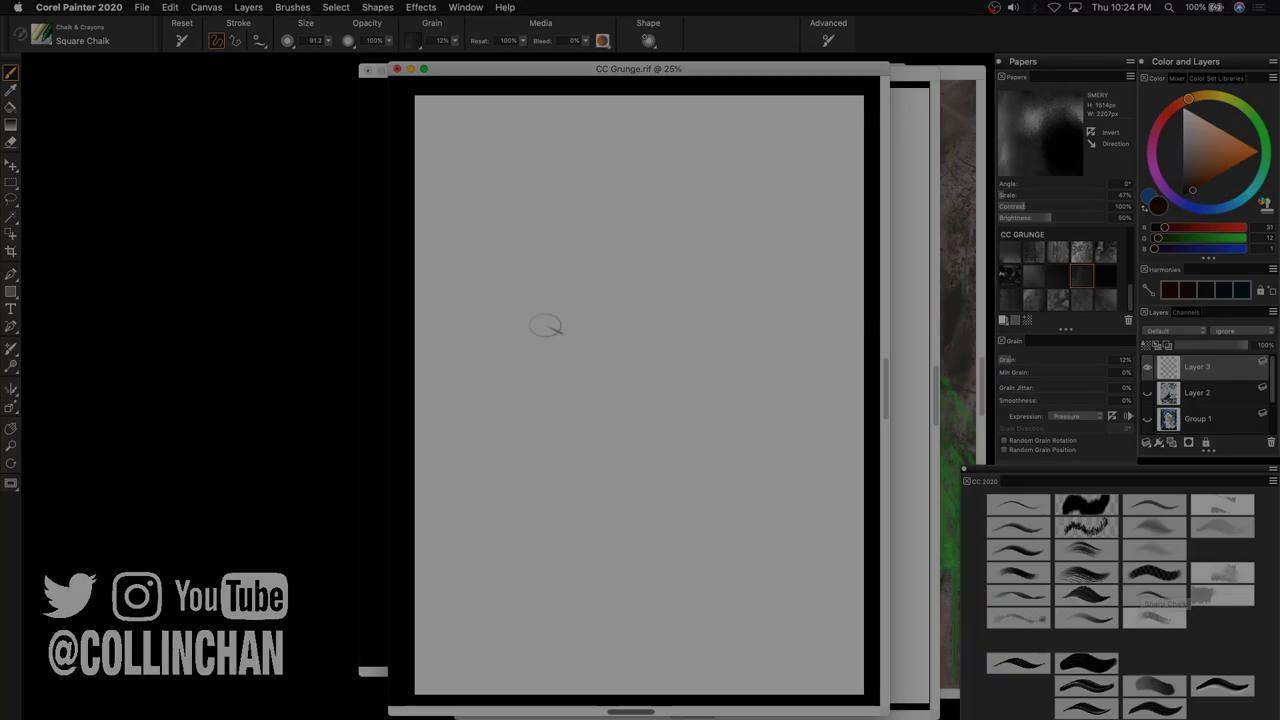